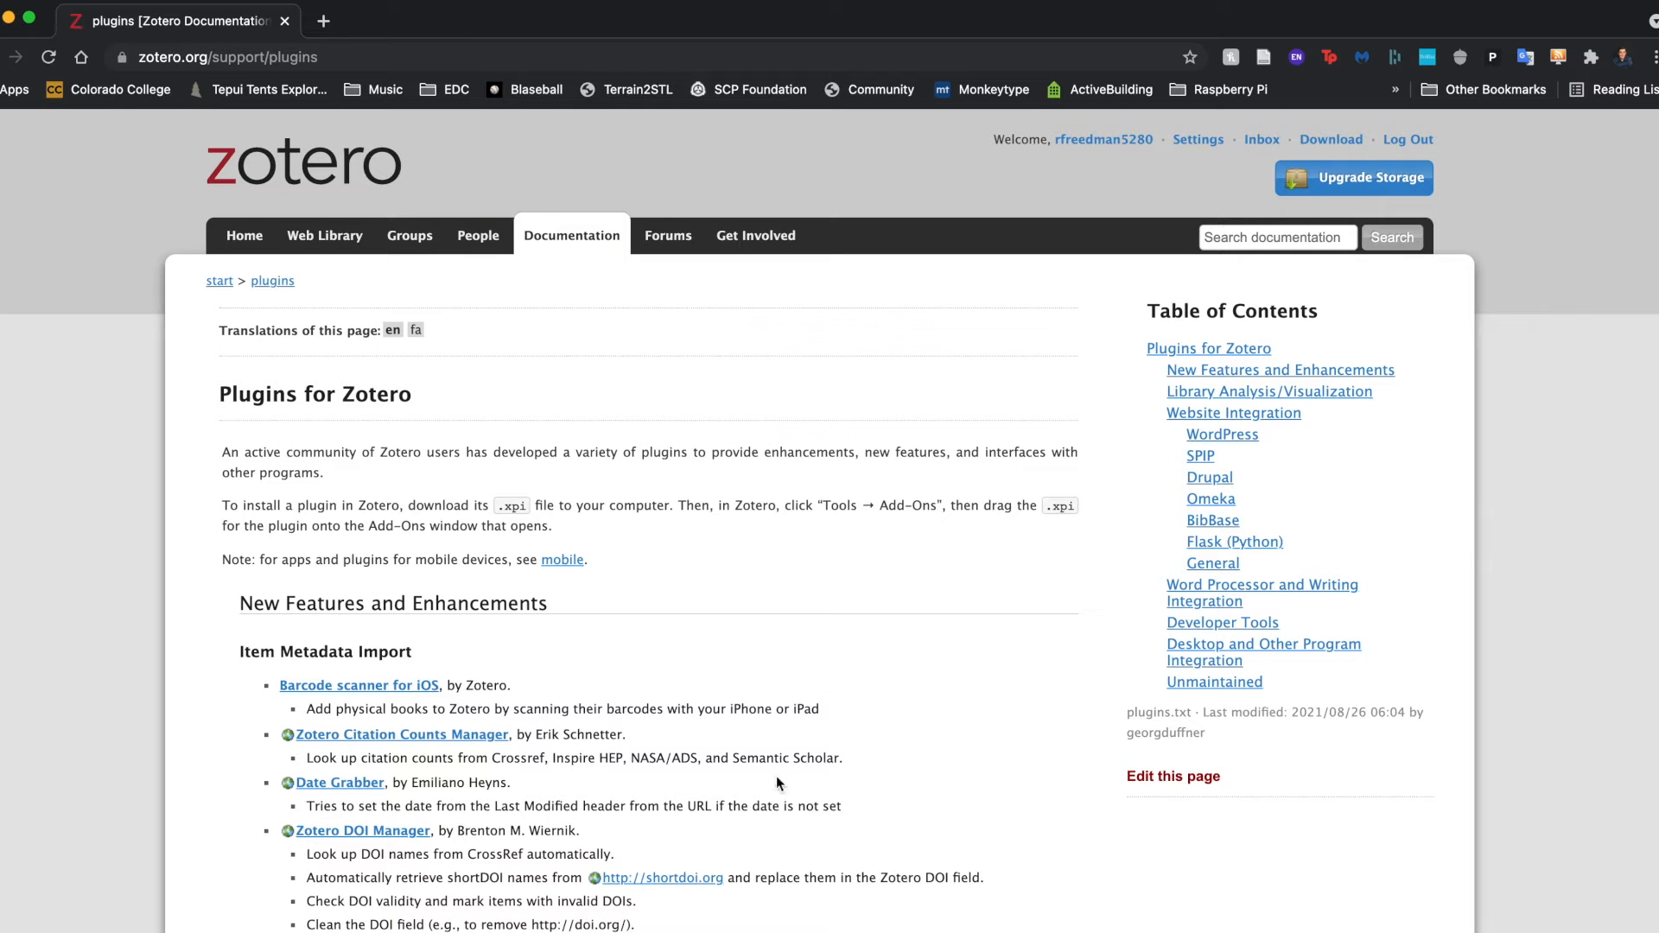
- Examine the available Zotero plugins listed under New Features and Enhancements
scroll(650, 669, "down", 3)
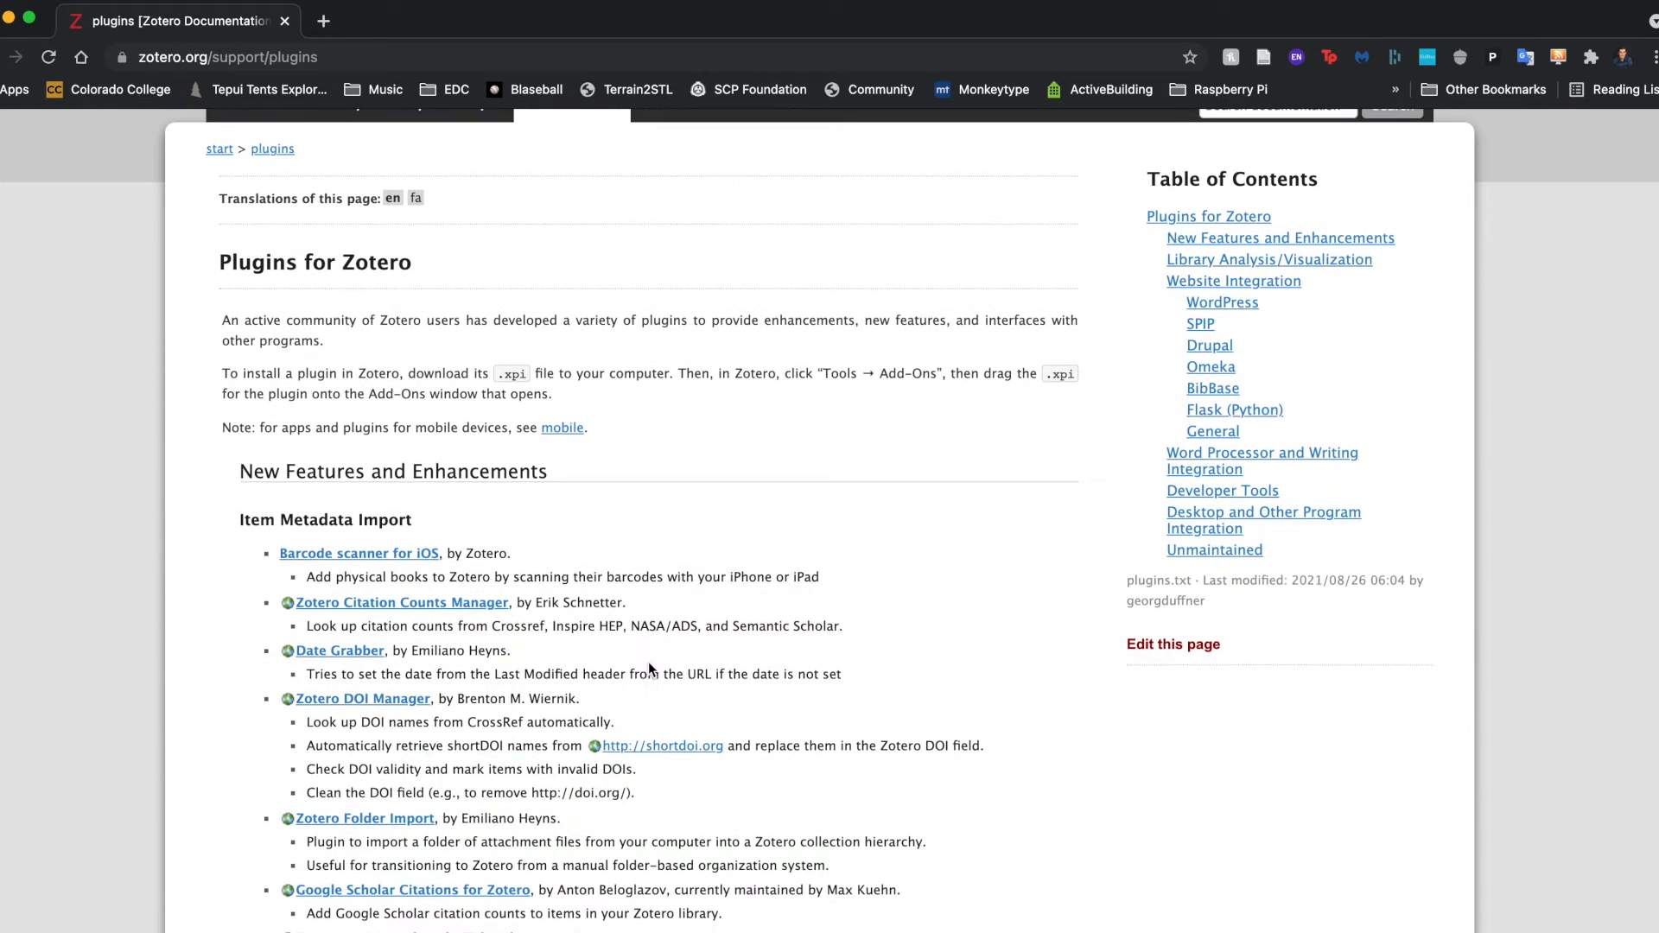
scroll(531, 411, "down", 5)
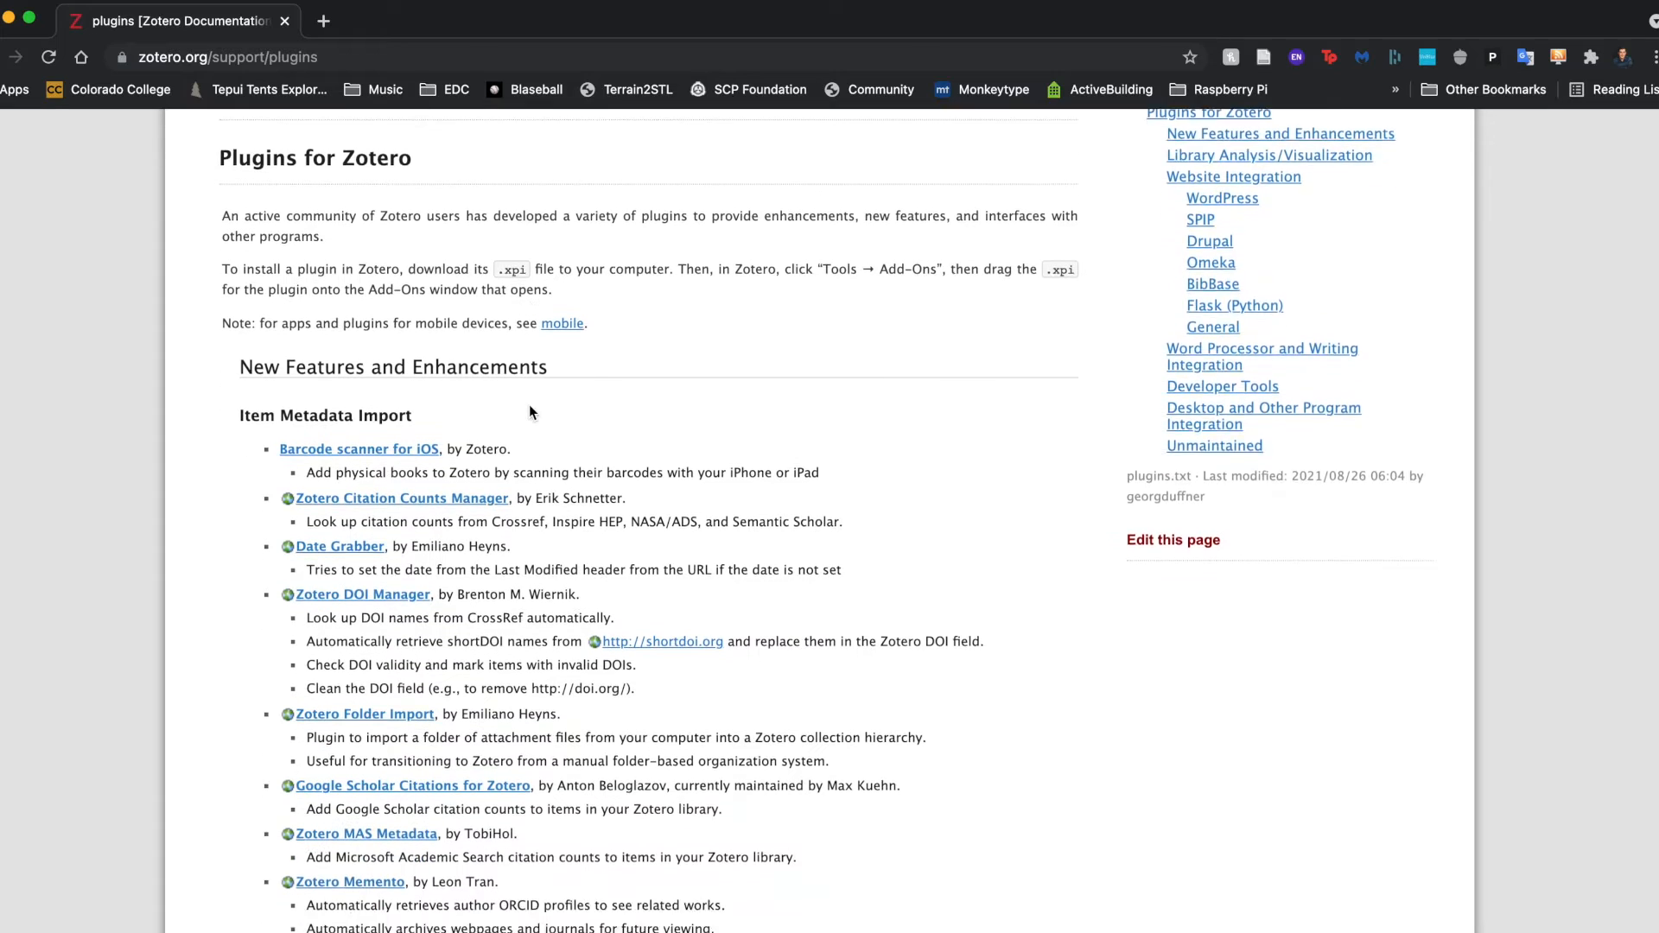
scroll(531, 411, "down", 5)
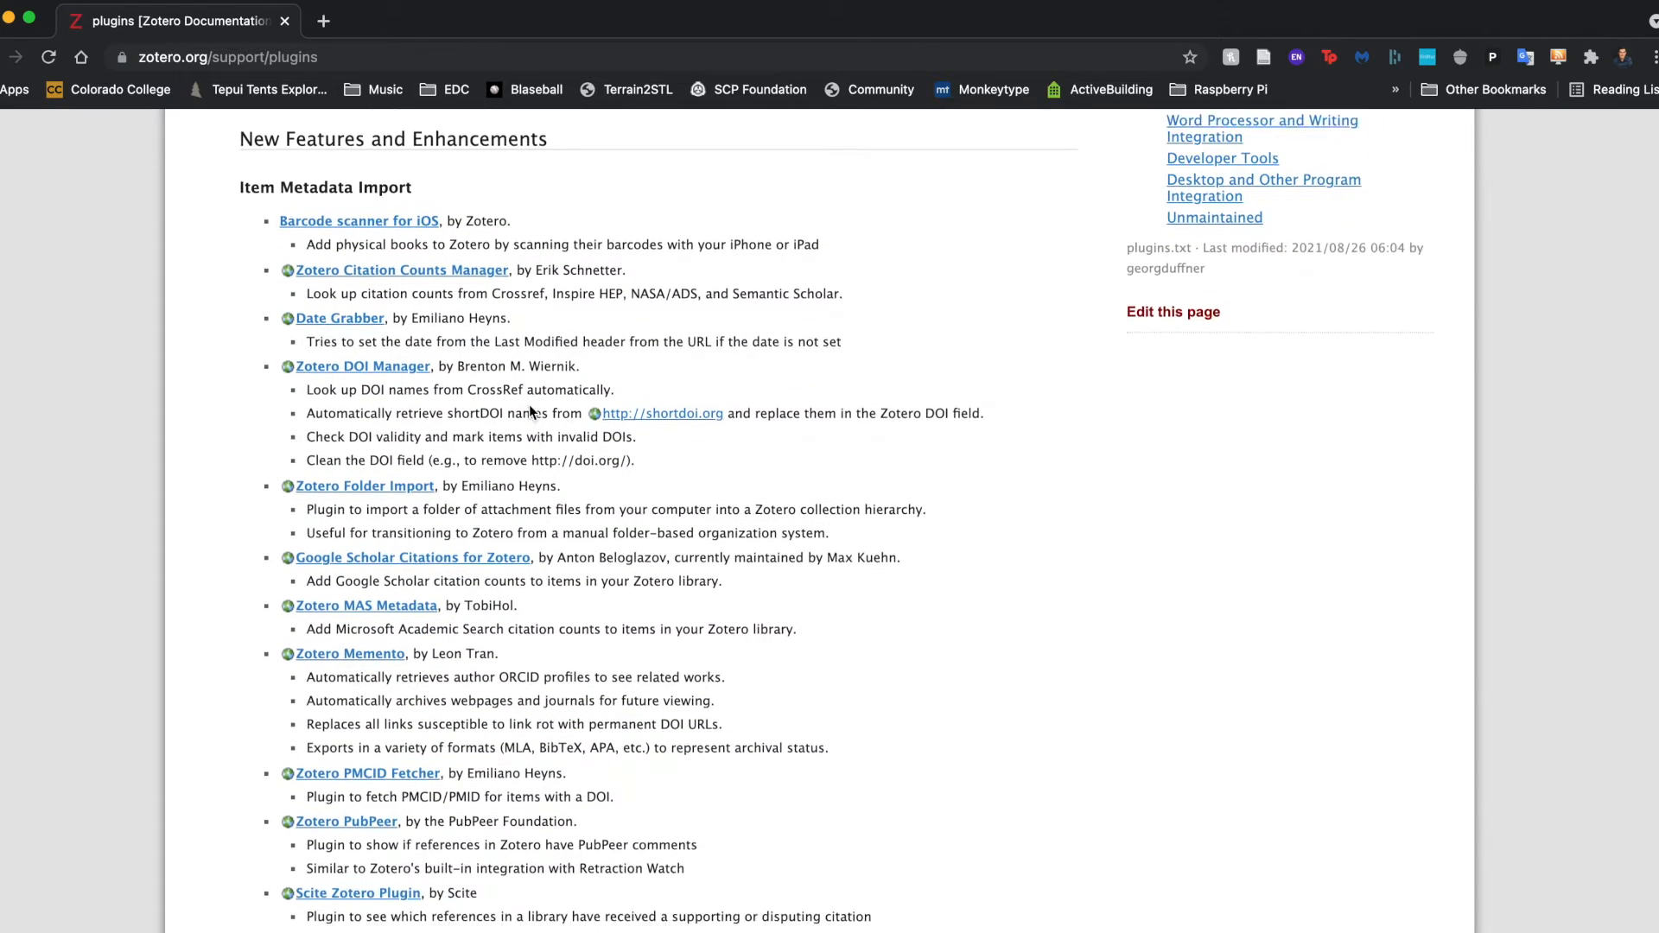
scroll(530, 406, "down", 4)
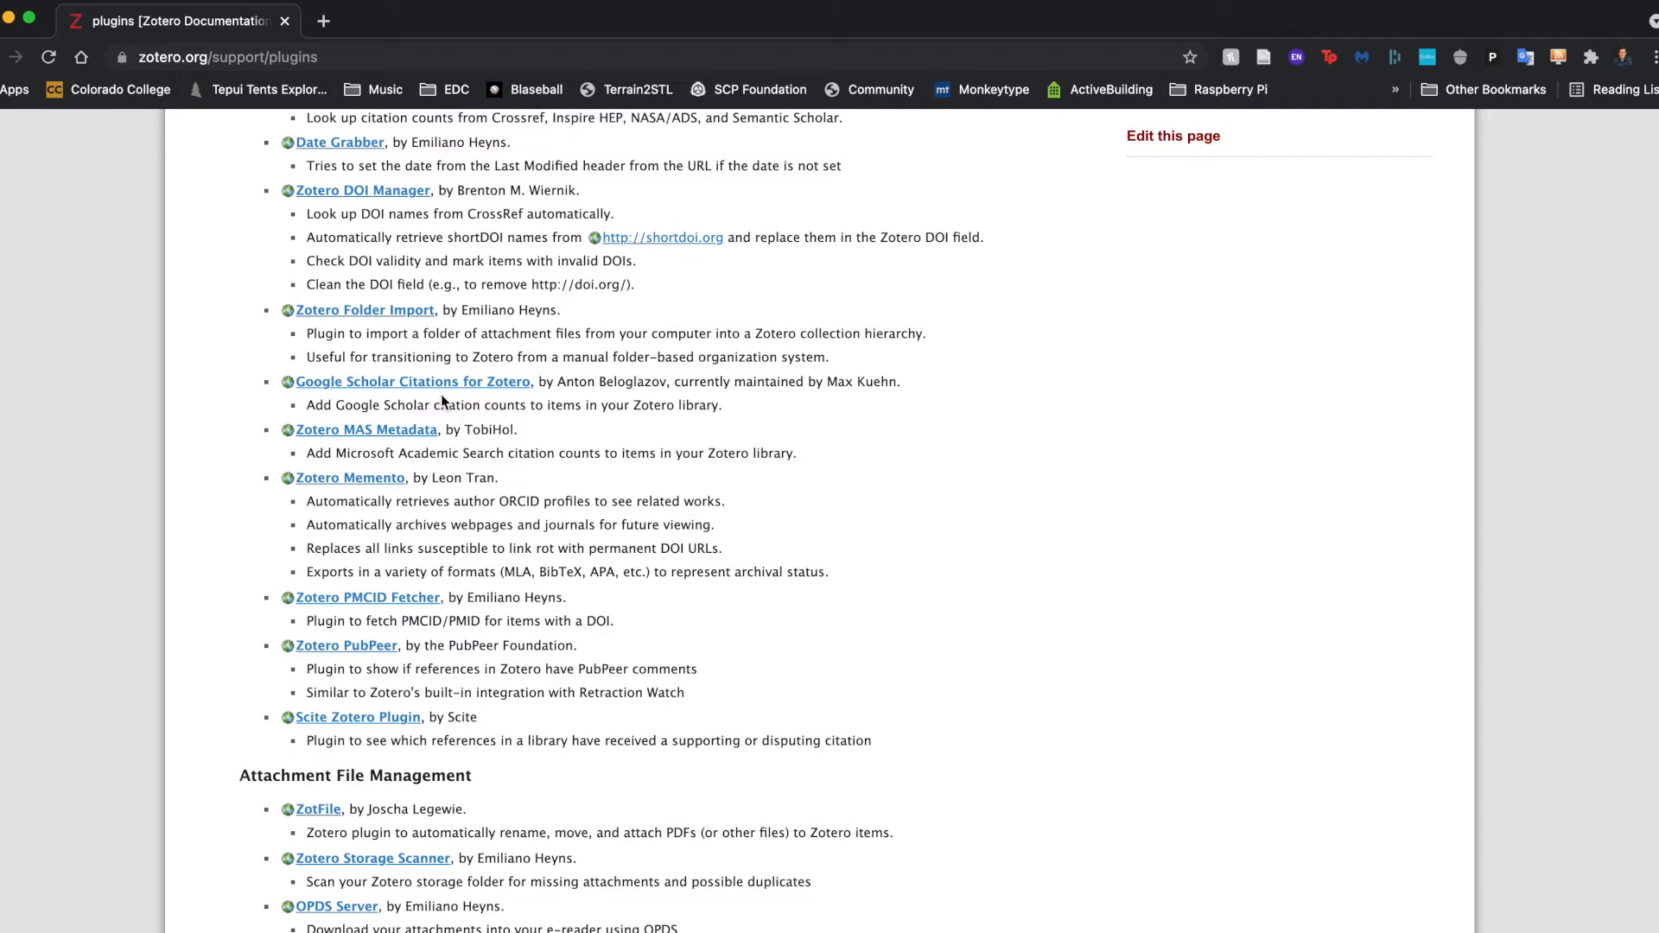
scroll(498, 615, "down", 2)
scroll(498, 614, "down", 5)
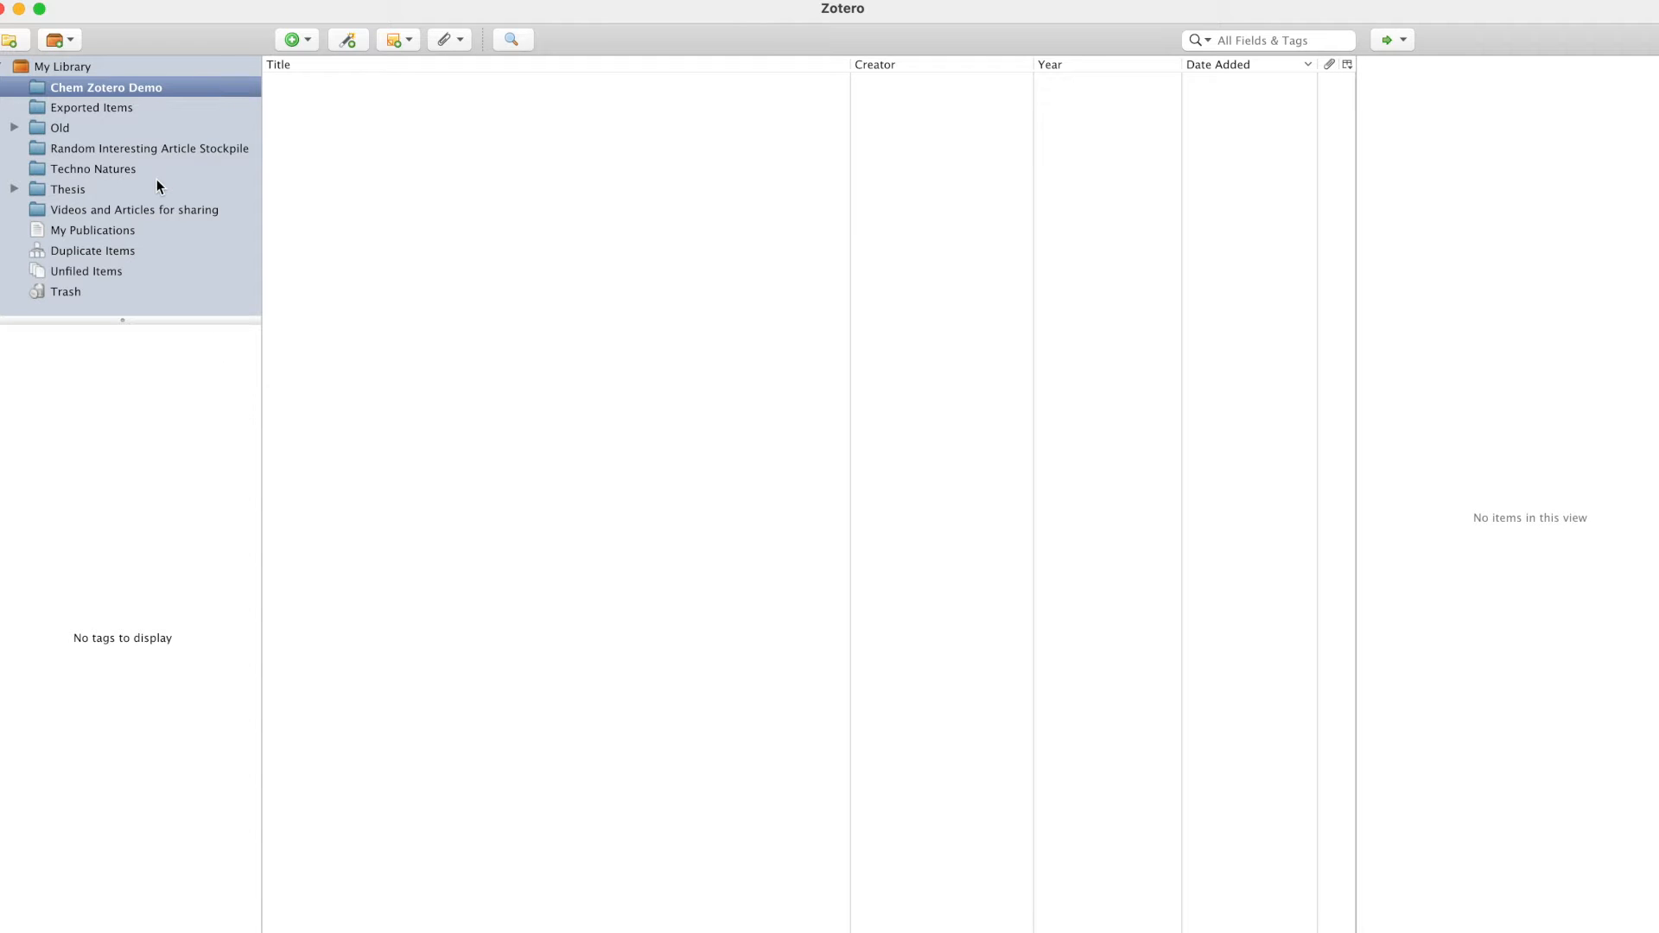
- In Zotero, add a journal article to the Chem Zotero Demo collection with the title "Molecularly Imprinting Polymers for the detection of ..."
left_click(13, 41)
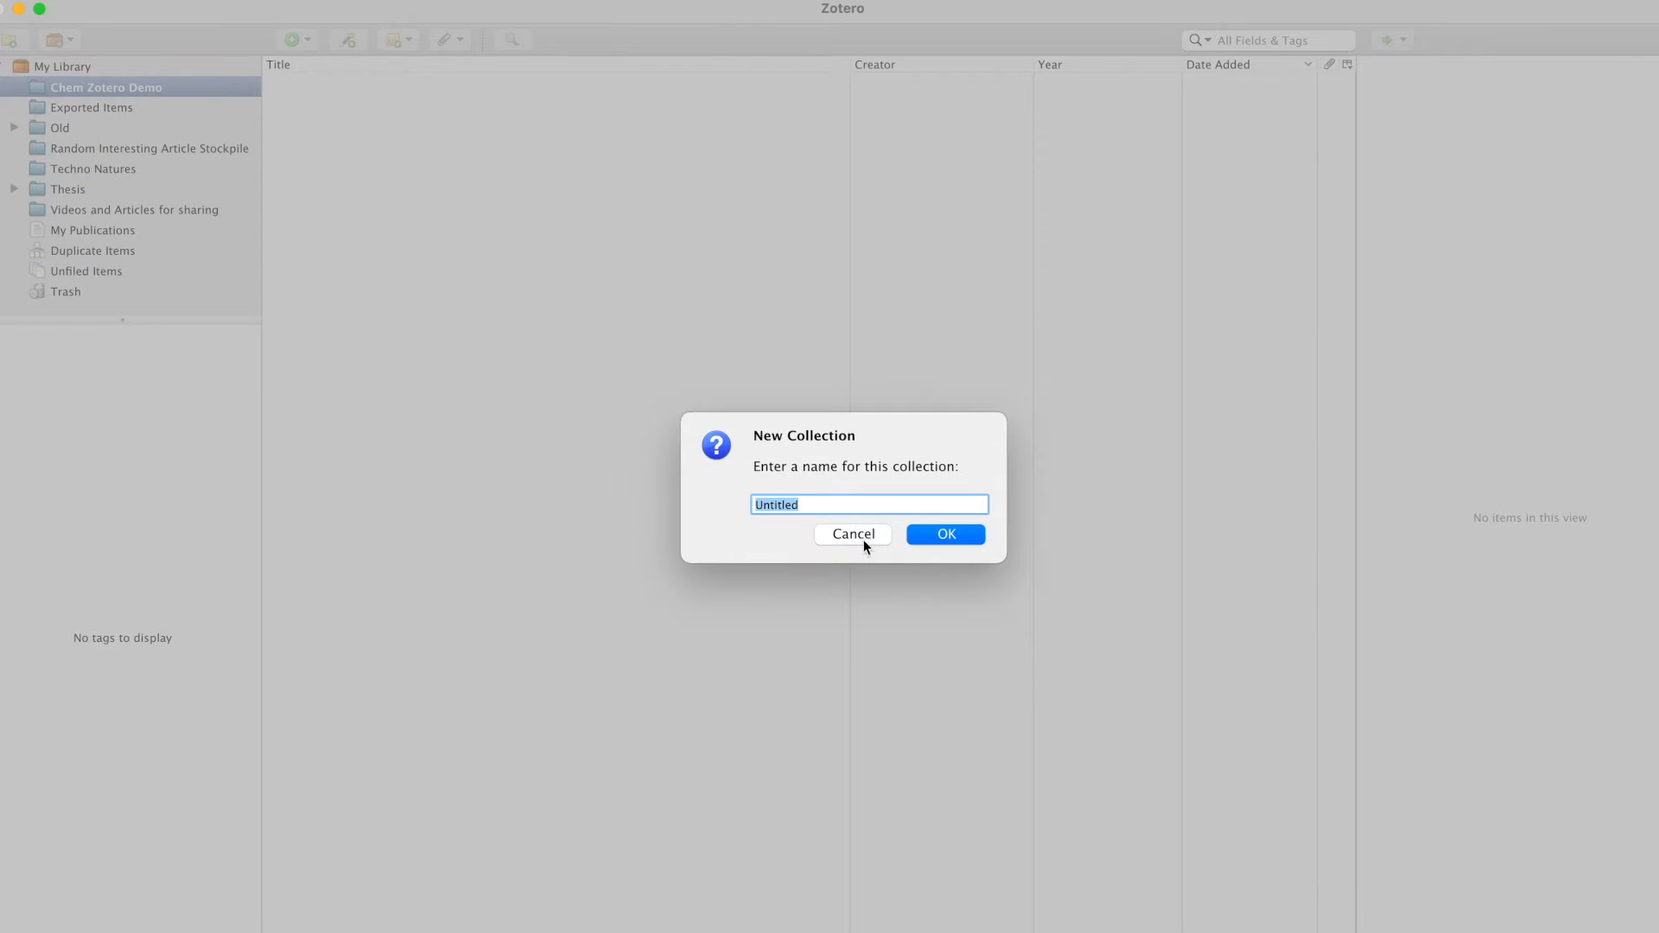
left_click(863, 538)
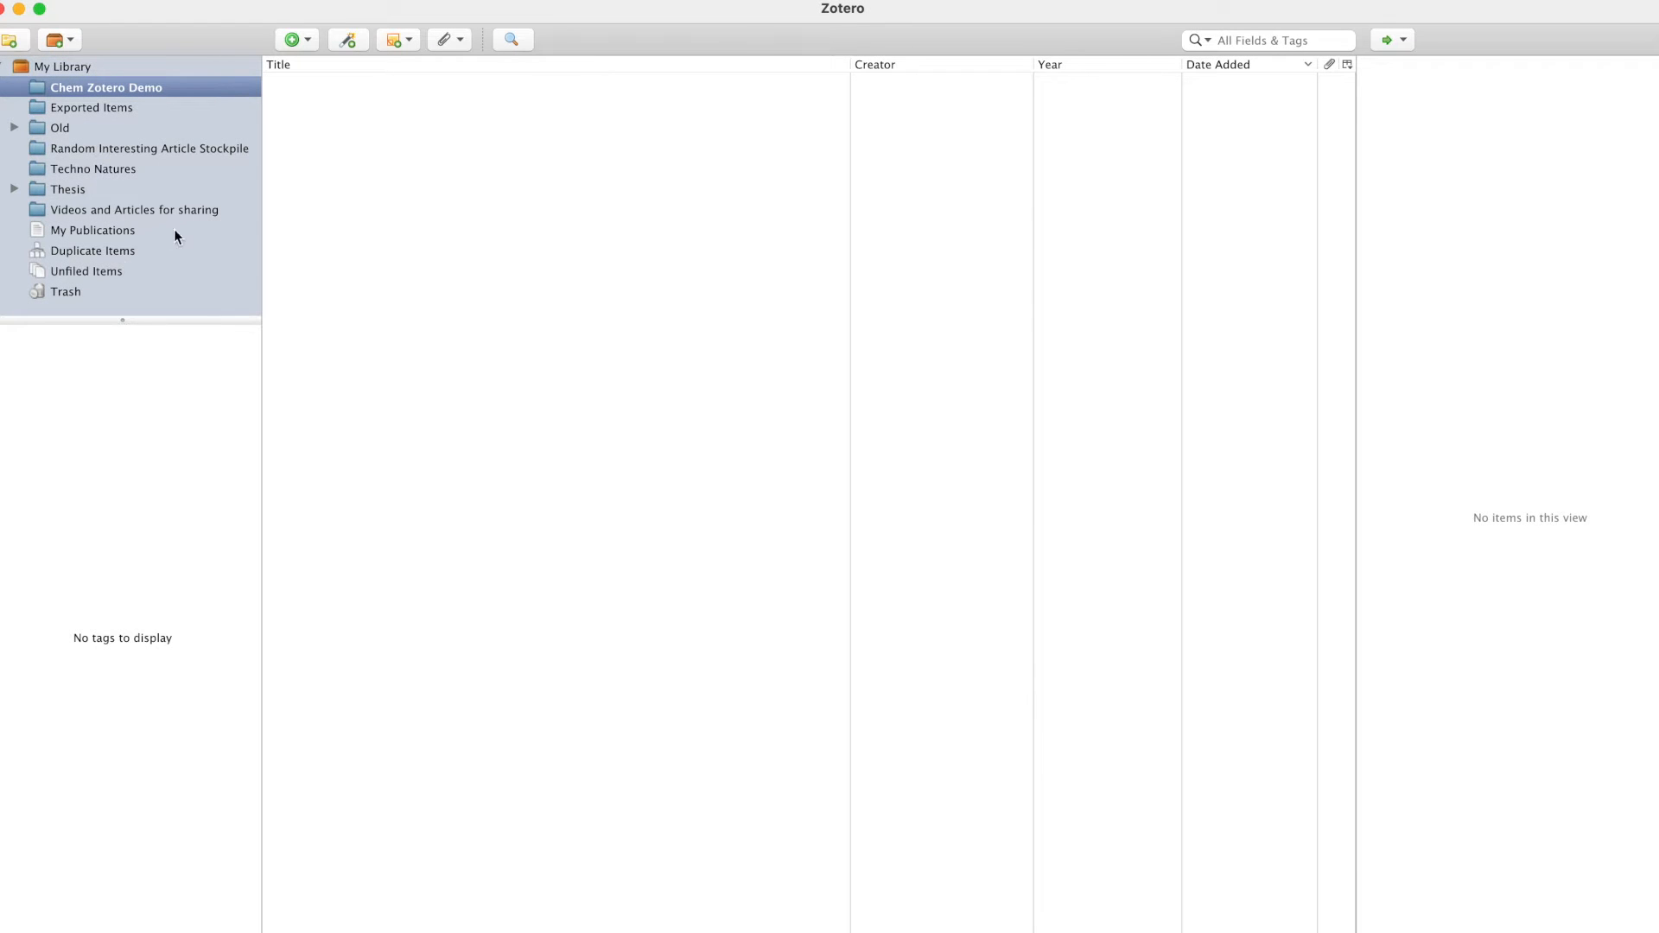
left_click(291, 41)
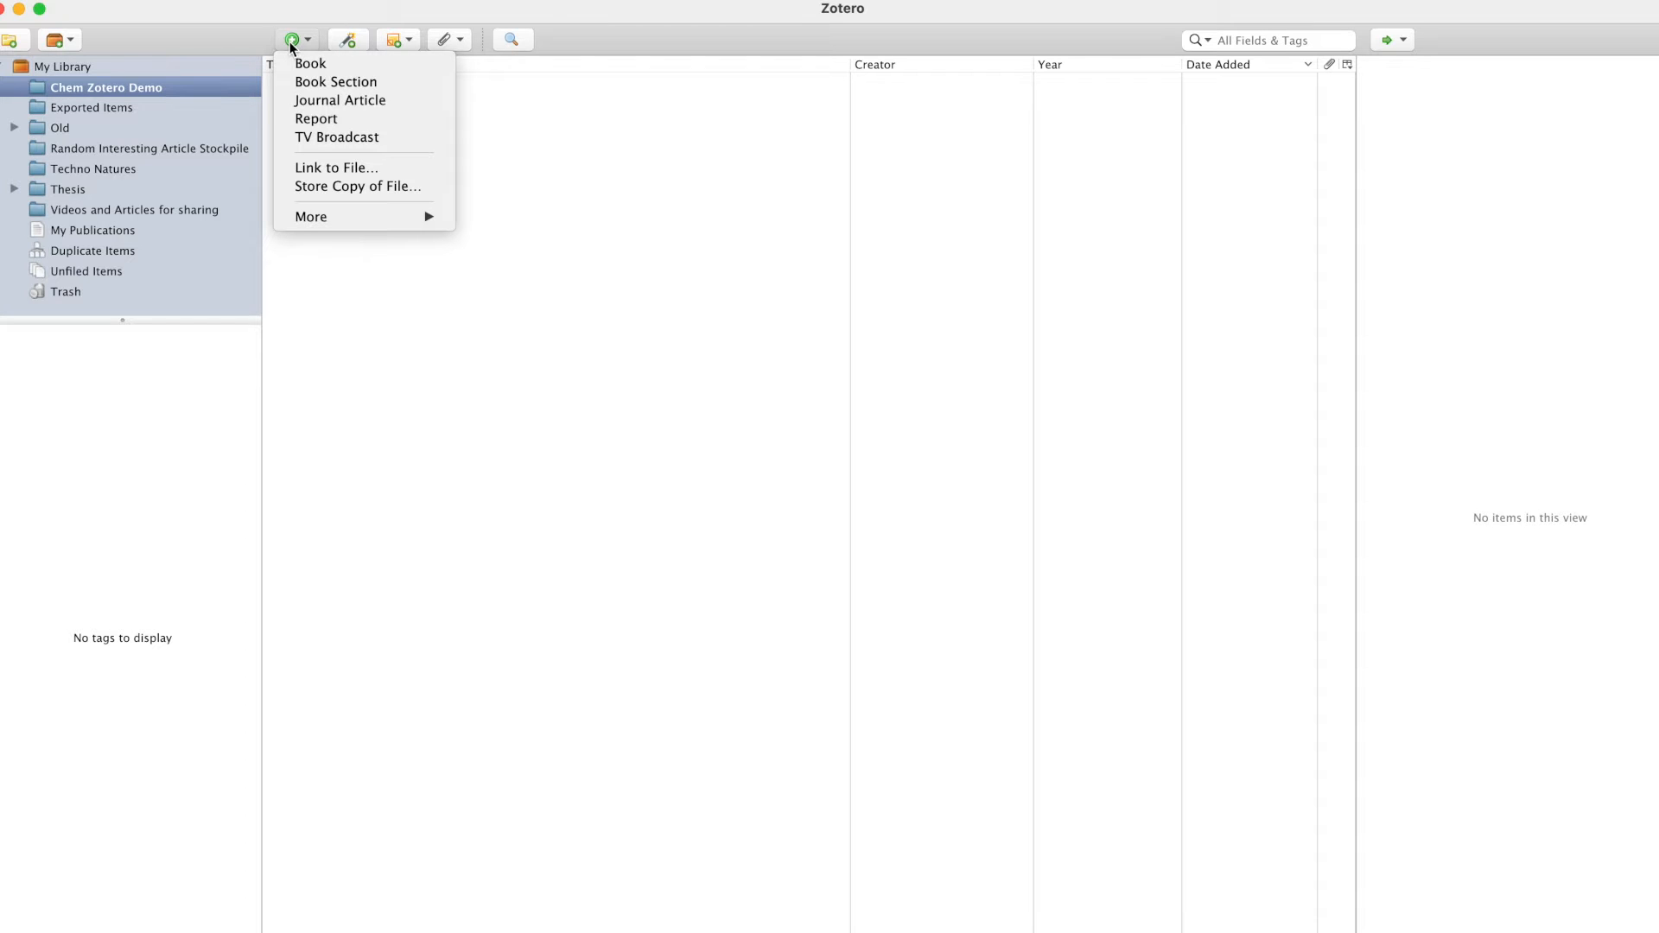
left_click(384, 104)
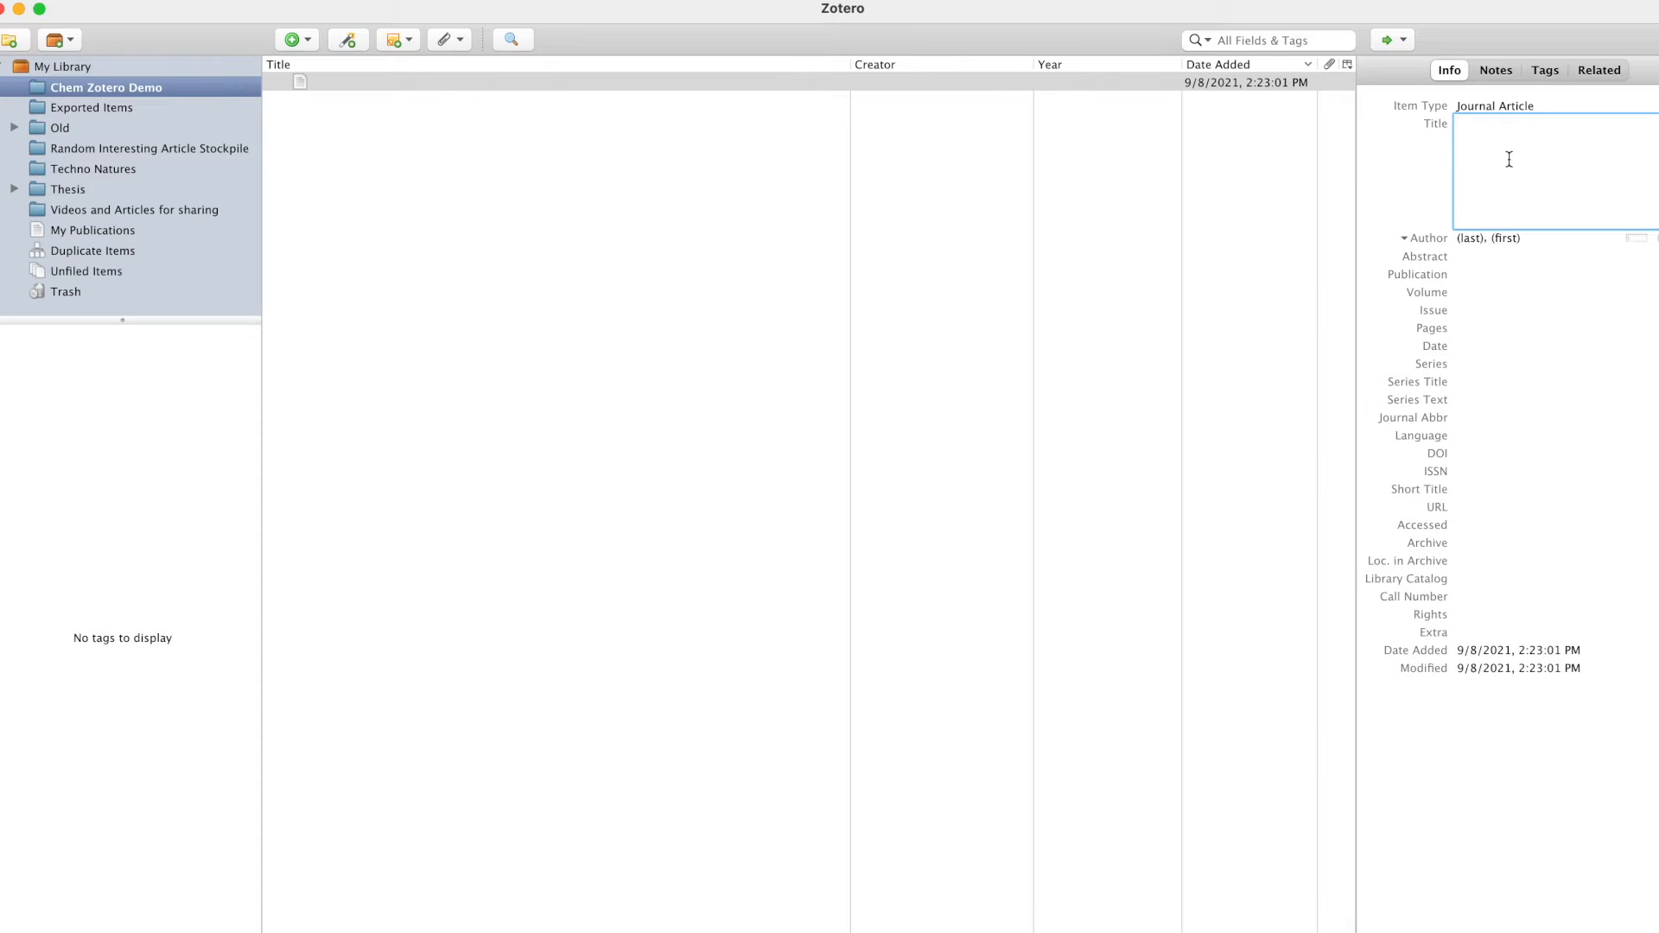
type("Molecularly Imprinting Polymers ")
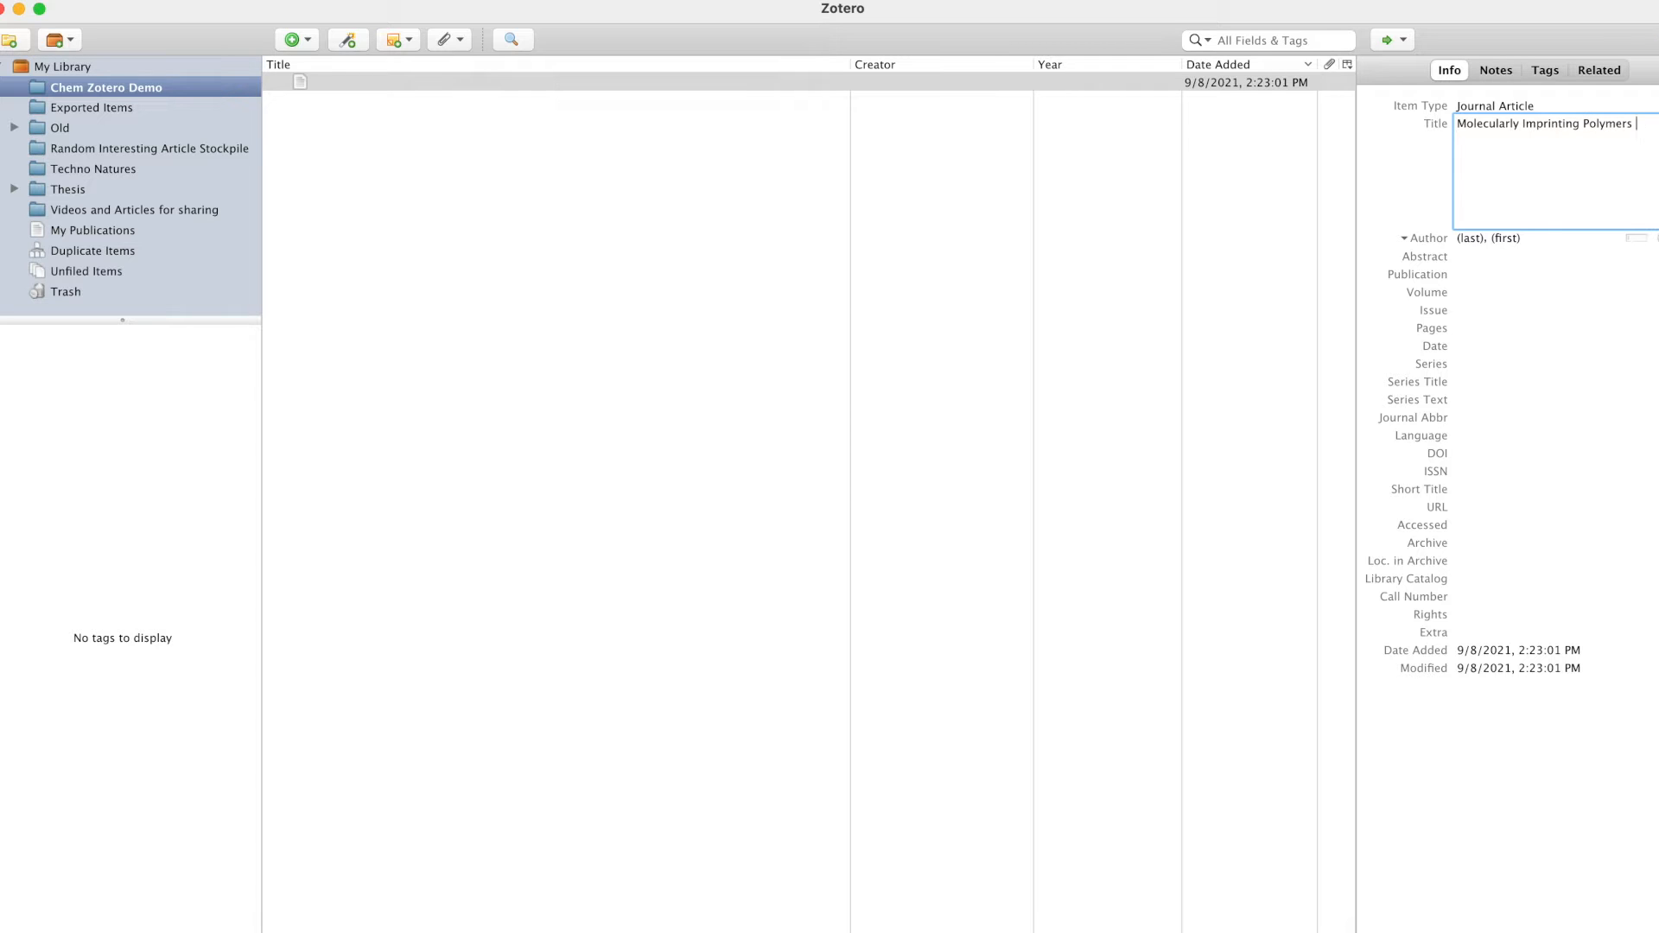
type("for the detection of ...")
- Enter the author's last name and first name for the new journal article
left_click(1474, 242)
type("Fah")
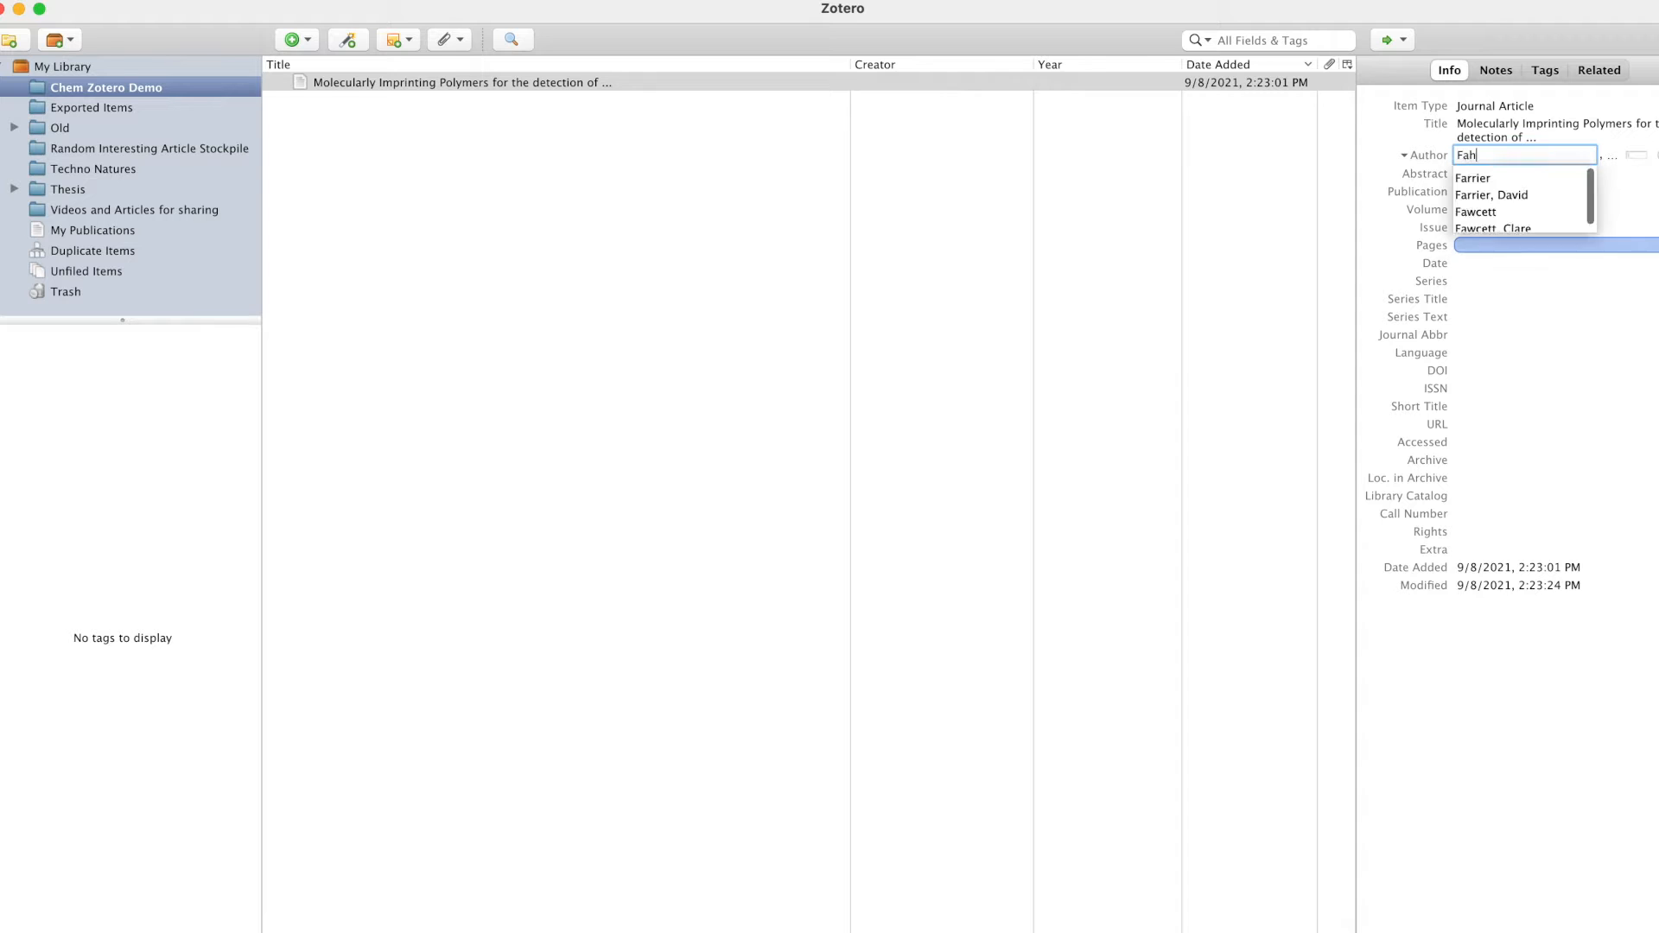
type("renkrug")
key("Tab")
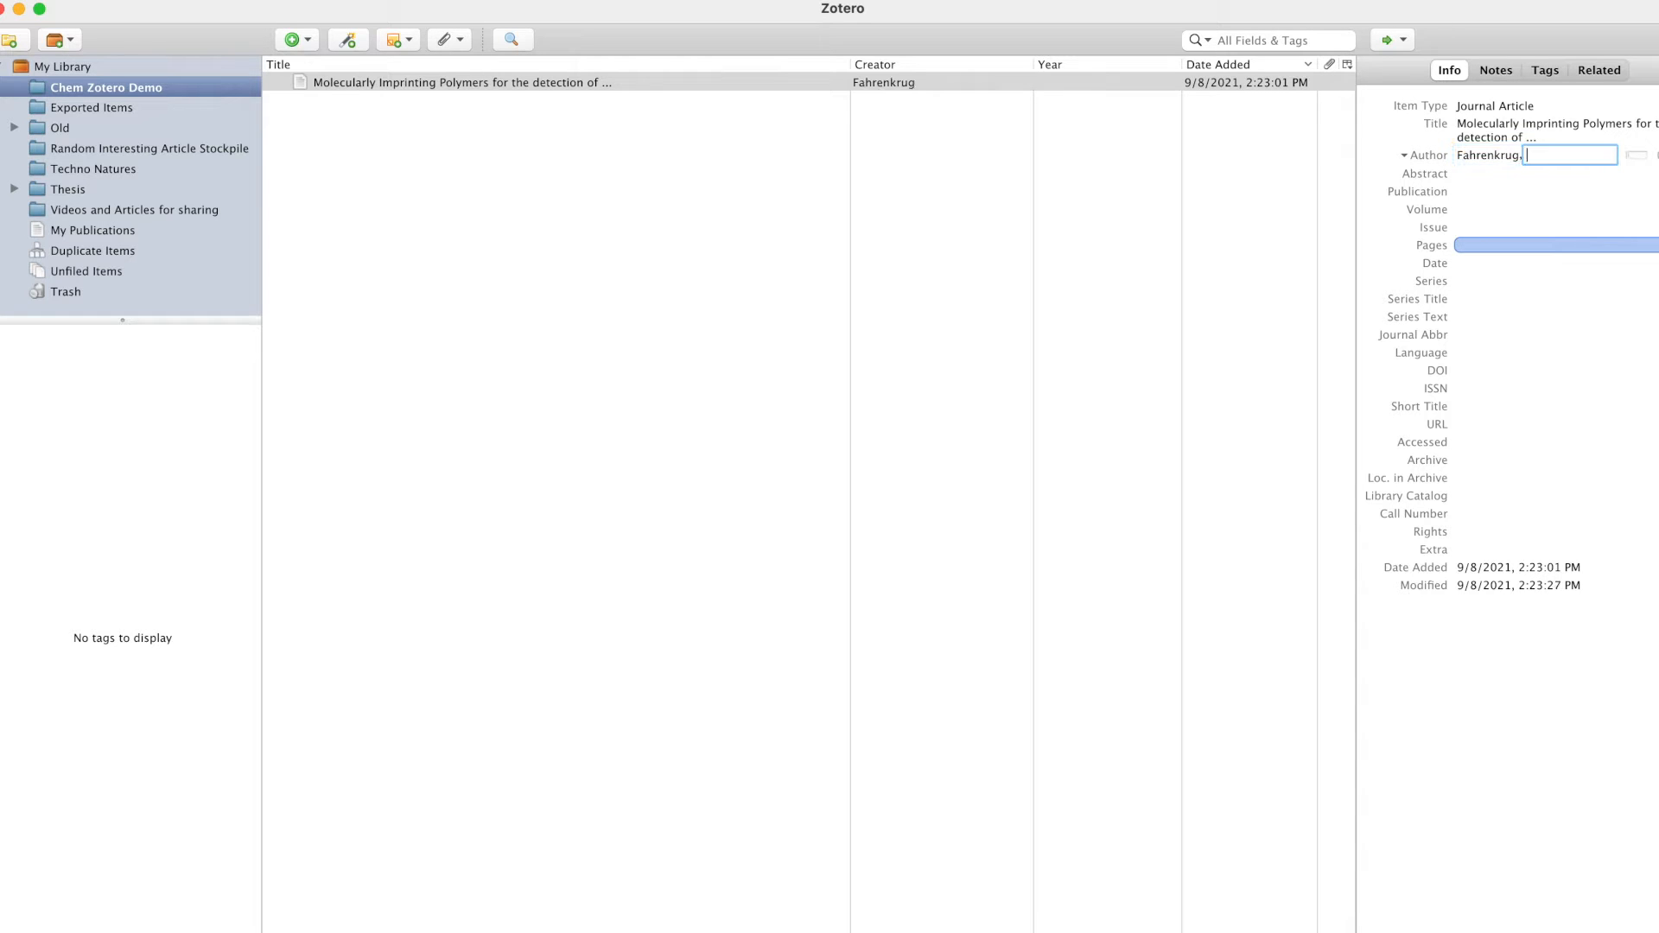
type("Eli")
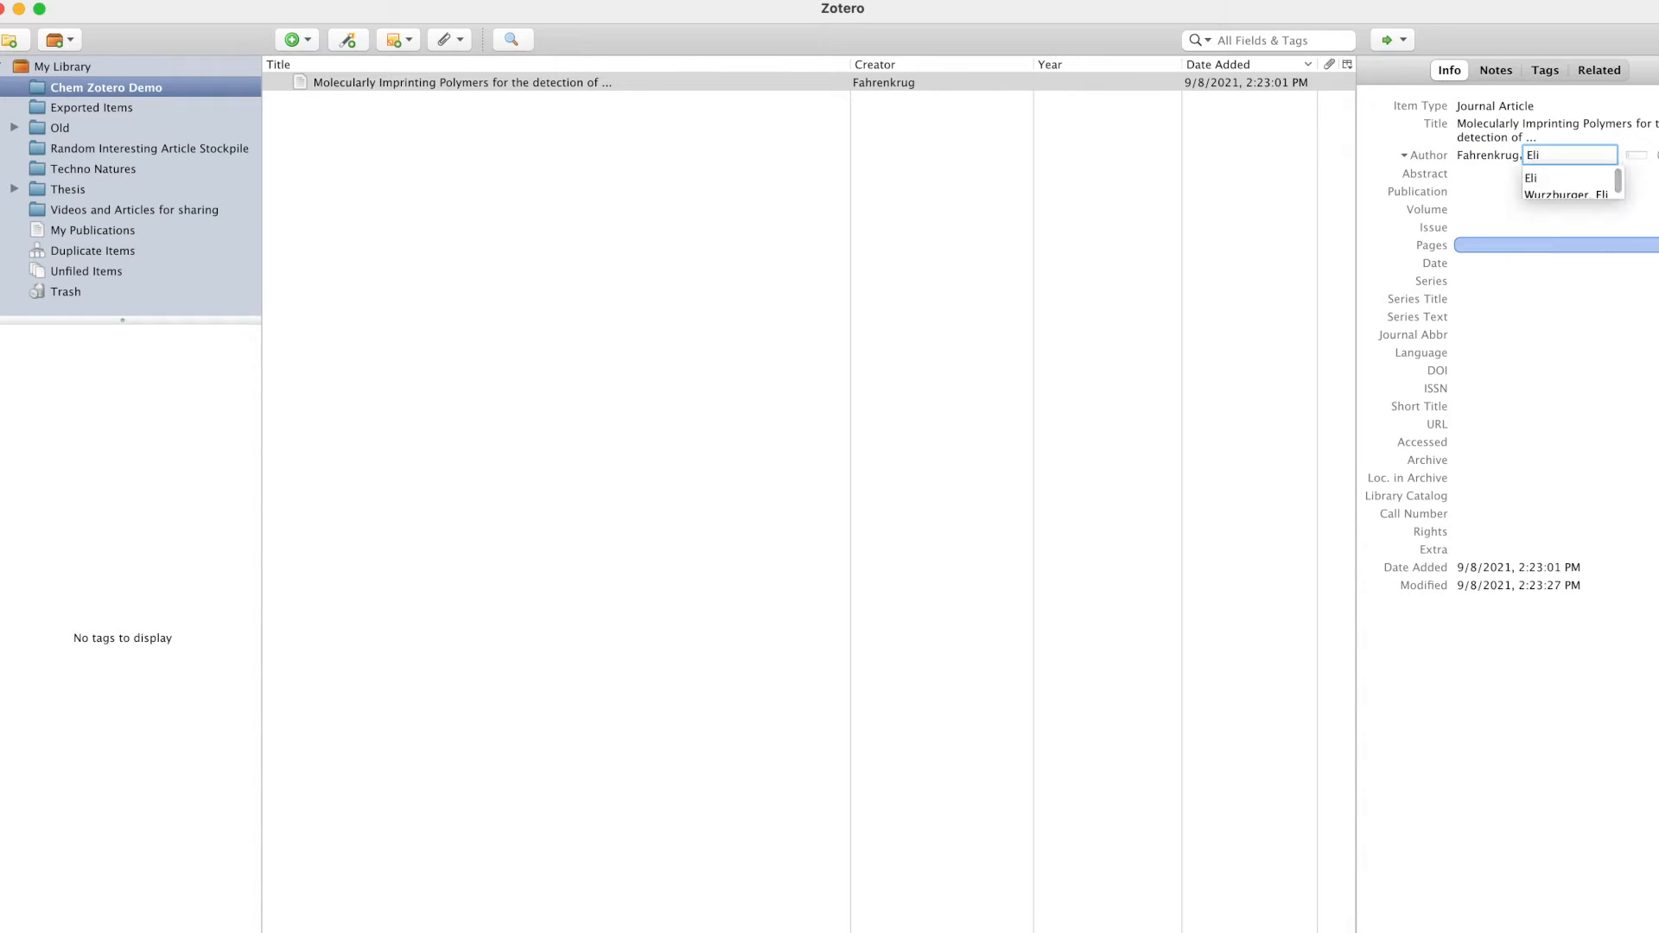
left_click(1532, 178)
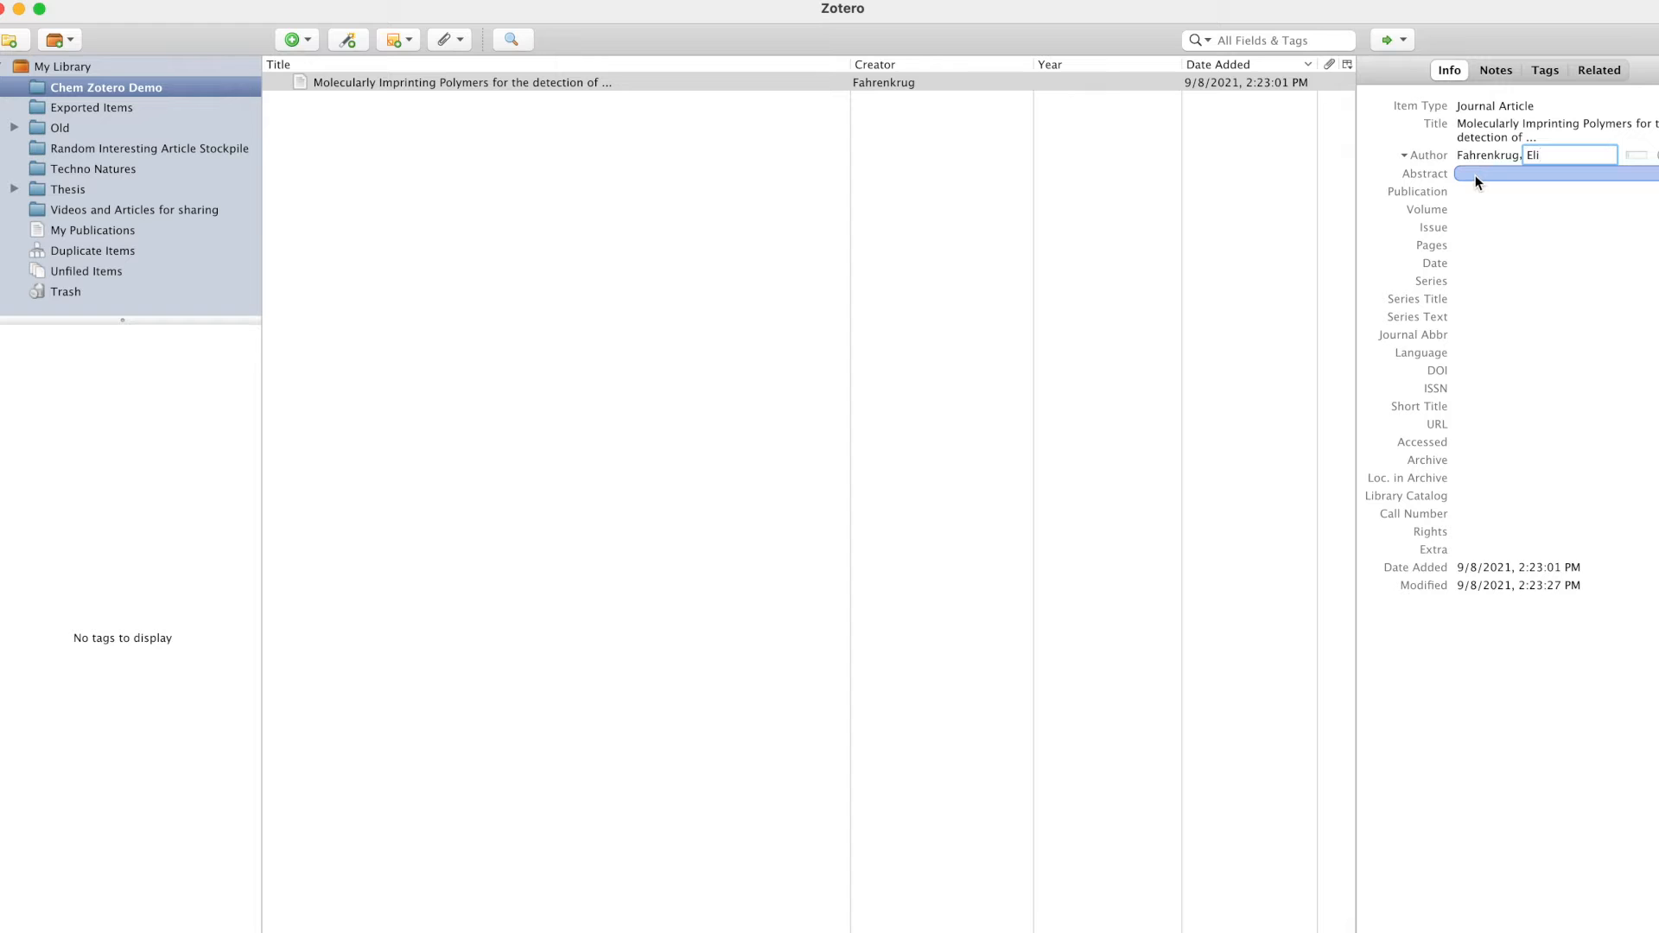
- Set the article's date to 2021 and start attaching a stored copy of a file to it
left_click(1464, 371)
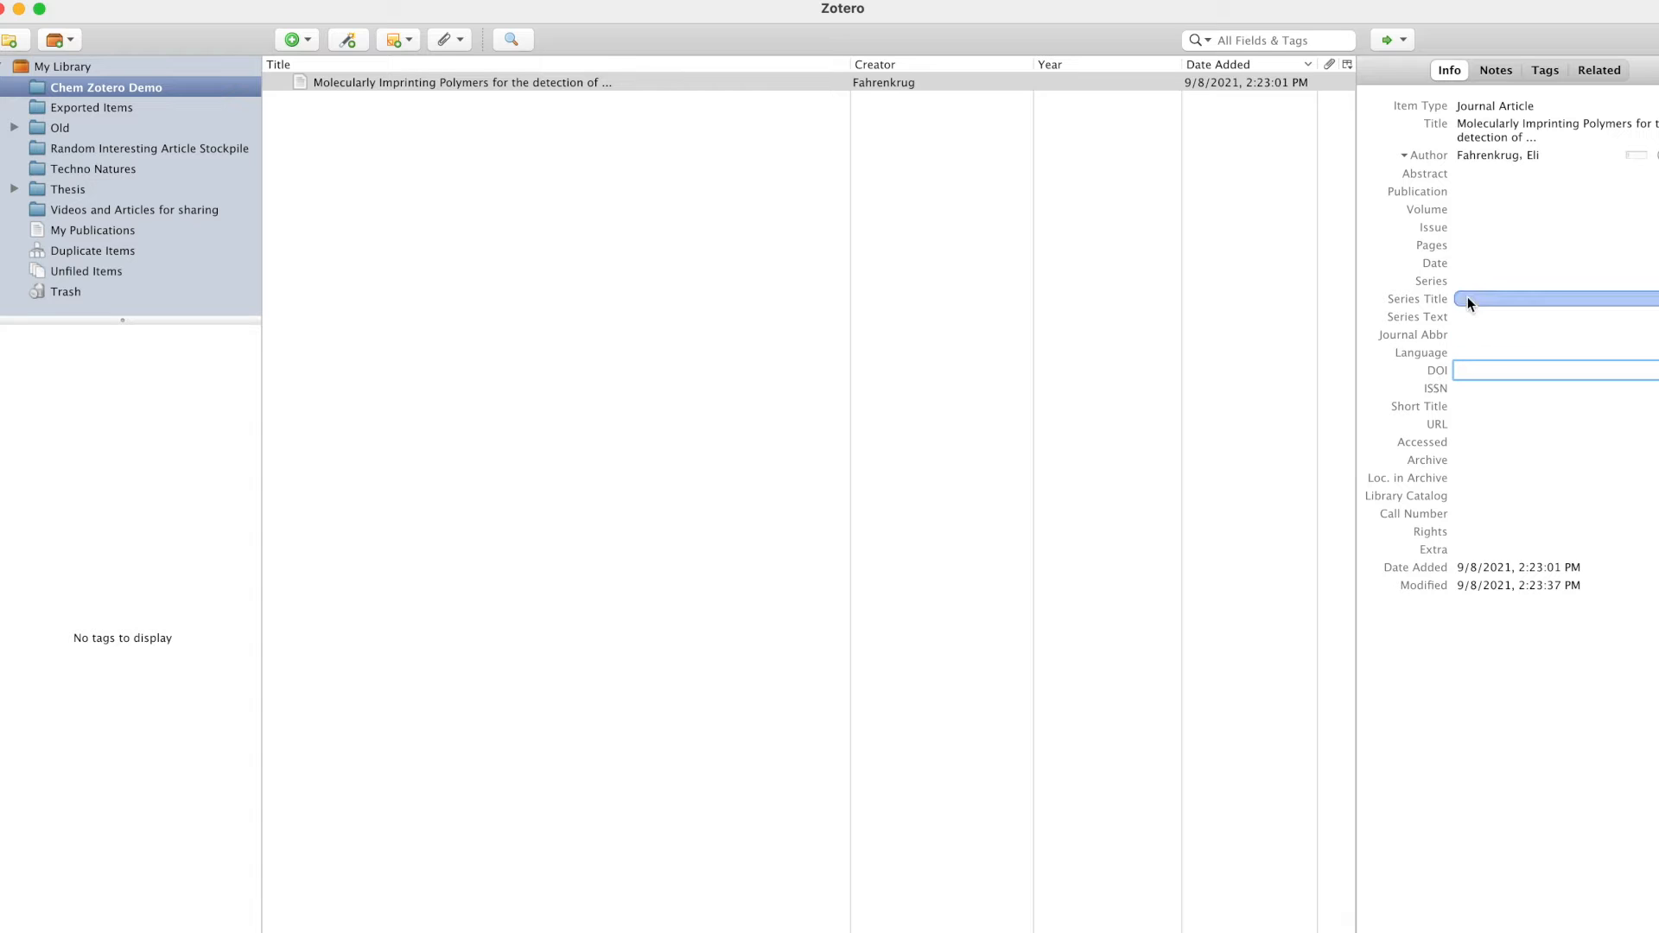
left_click(1468, 264)
type("2020")
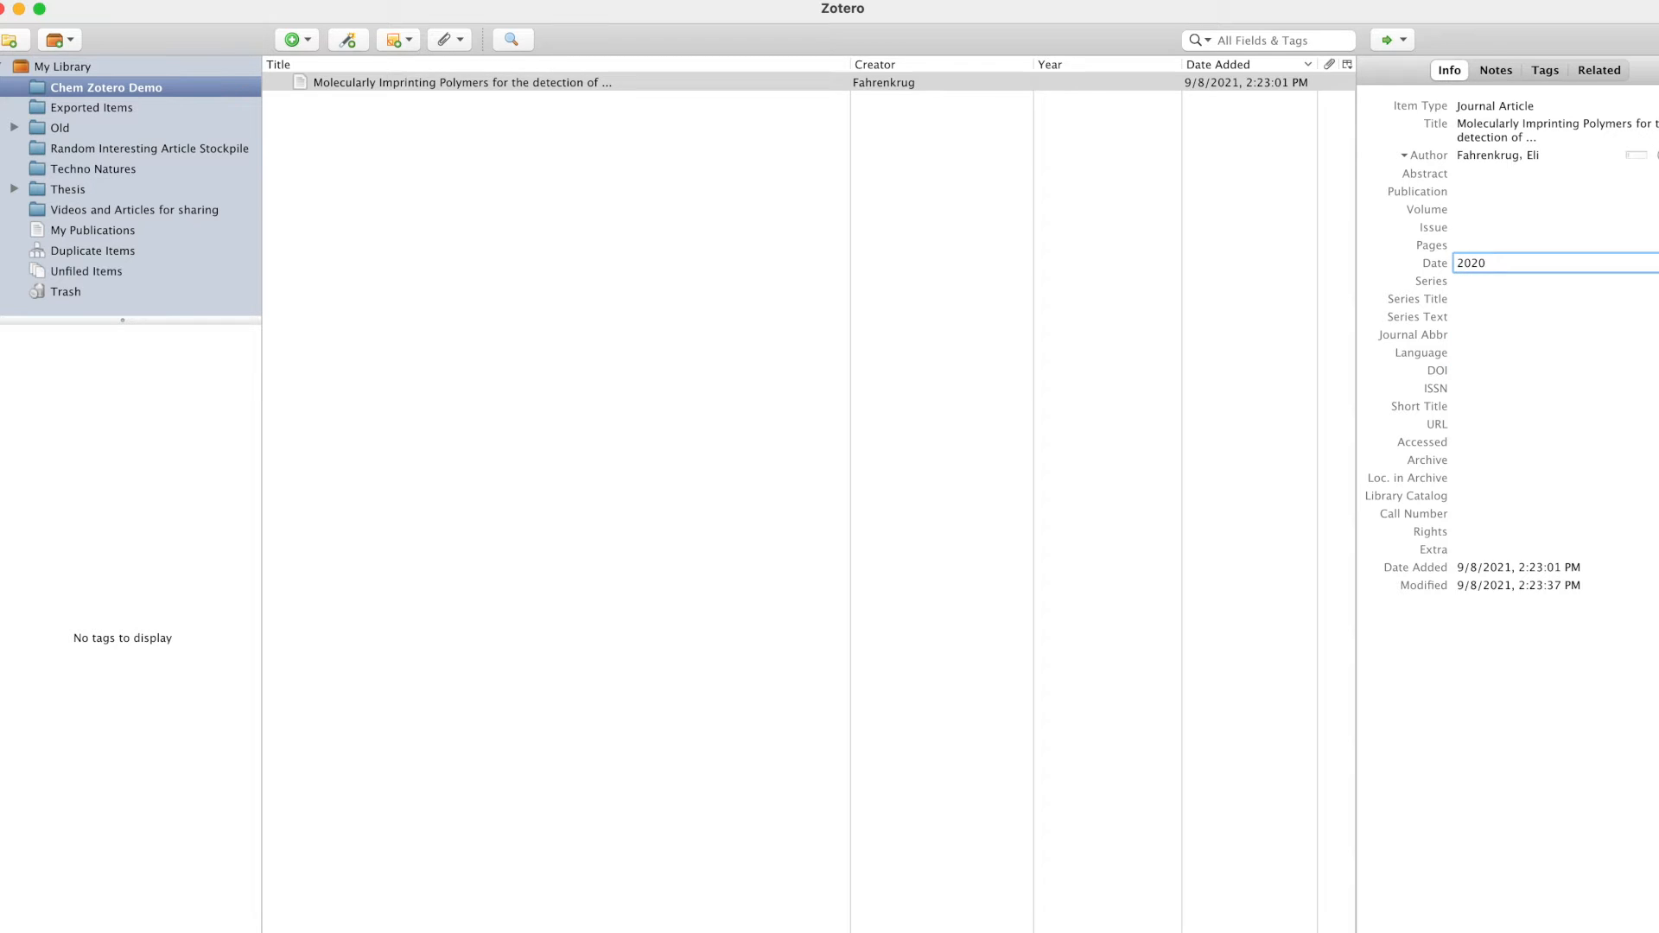
key("BackSpace")
type("1")
key("Return")
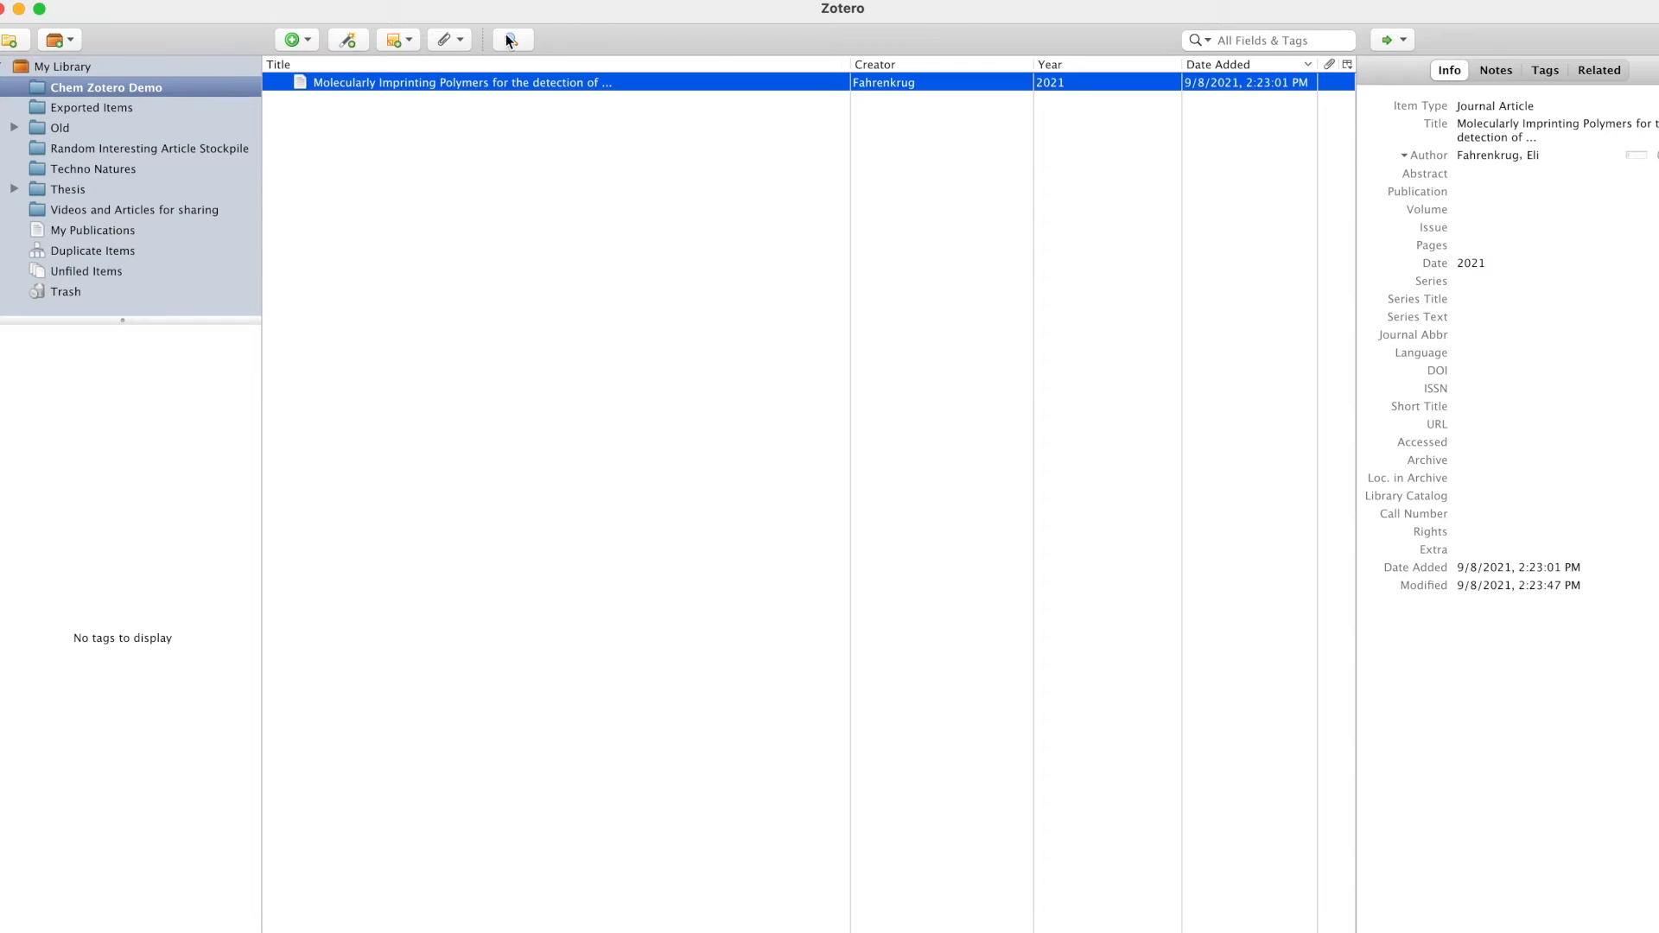
left_click(460, 41)
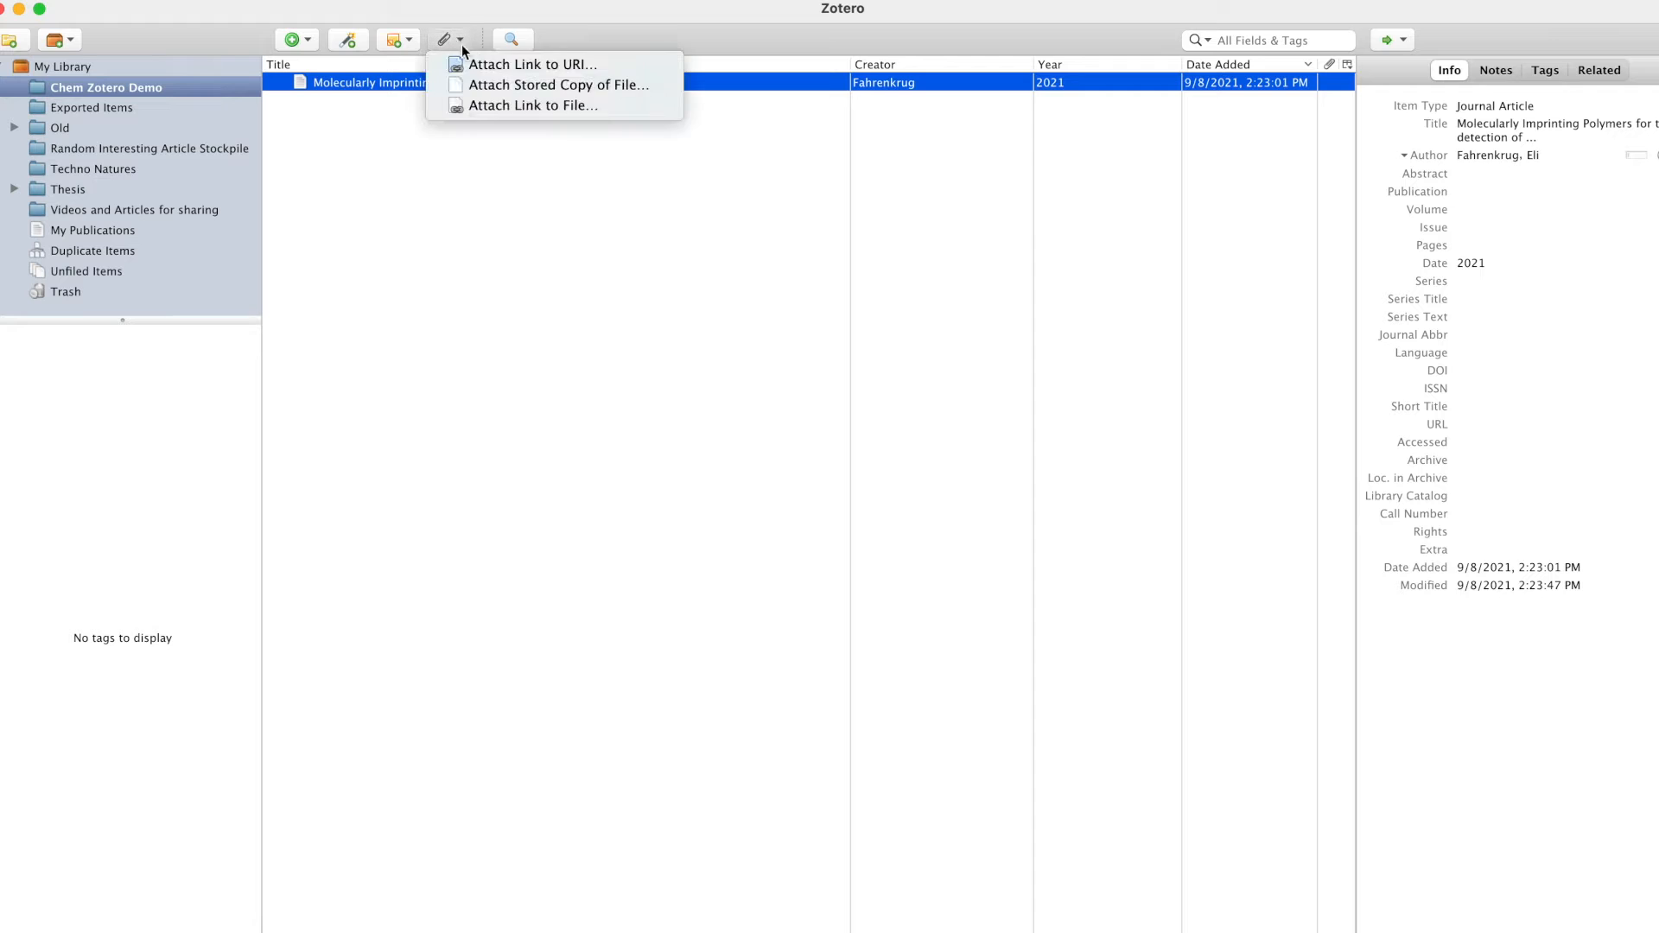
left_click(501, 89)
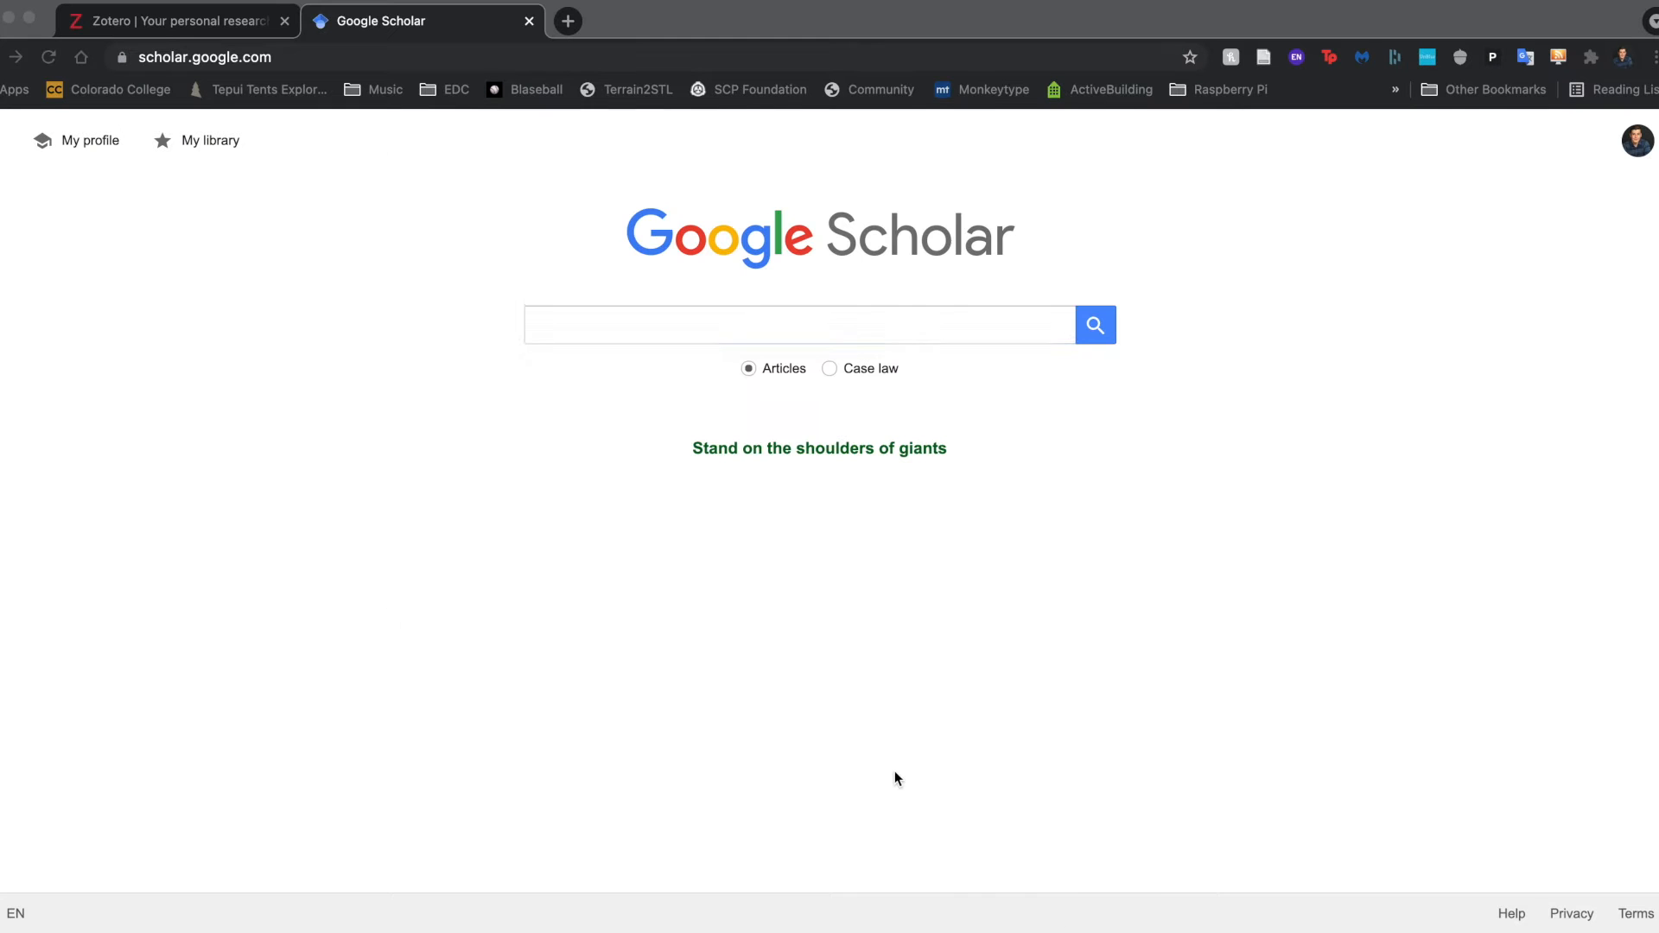
- Search Google Scholar in the browser for "Ru(bpy) voltammetry" and open the 2002 square wave voltammetric DNA damage article
type("Ru")
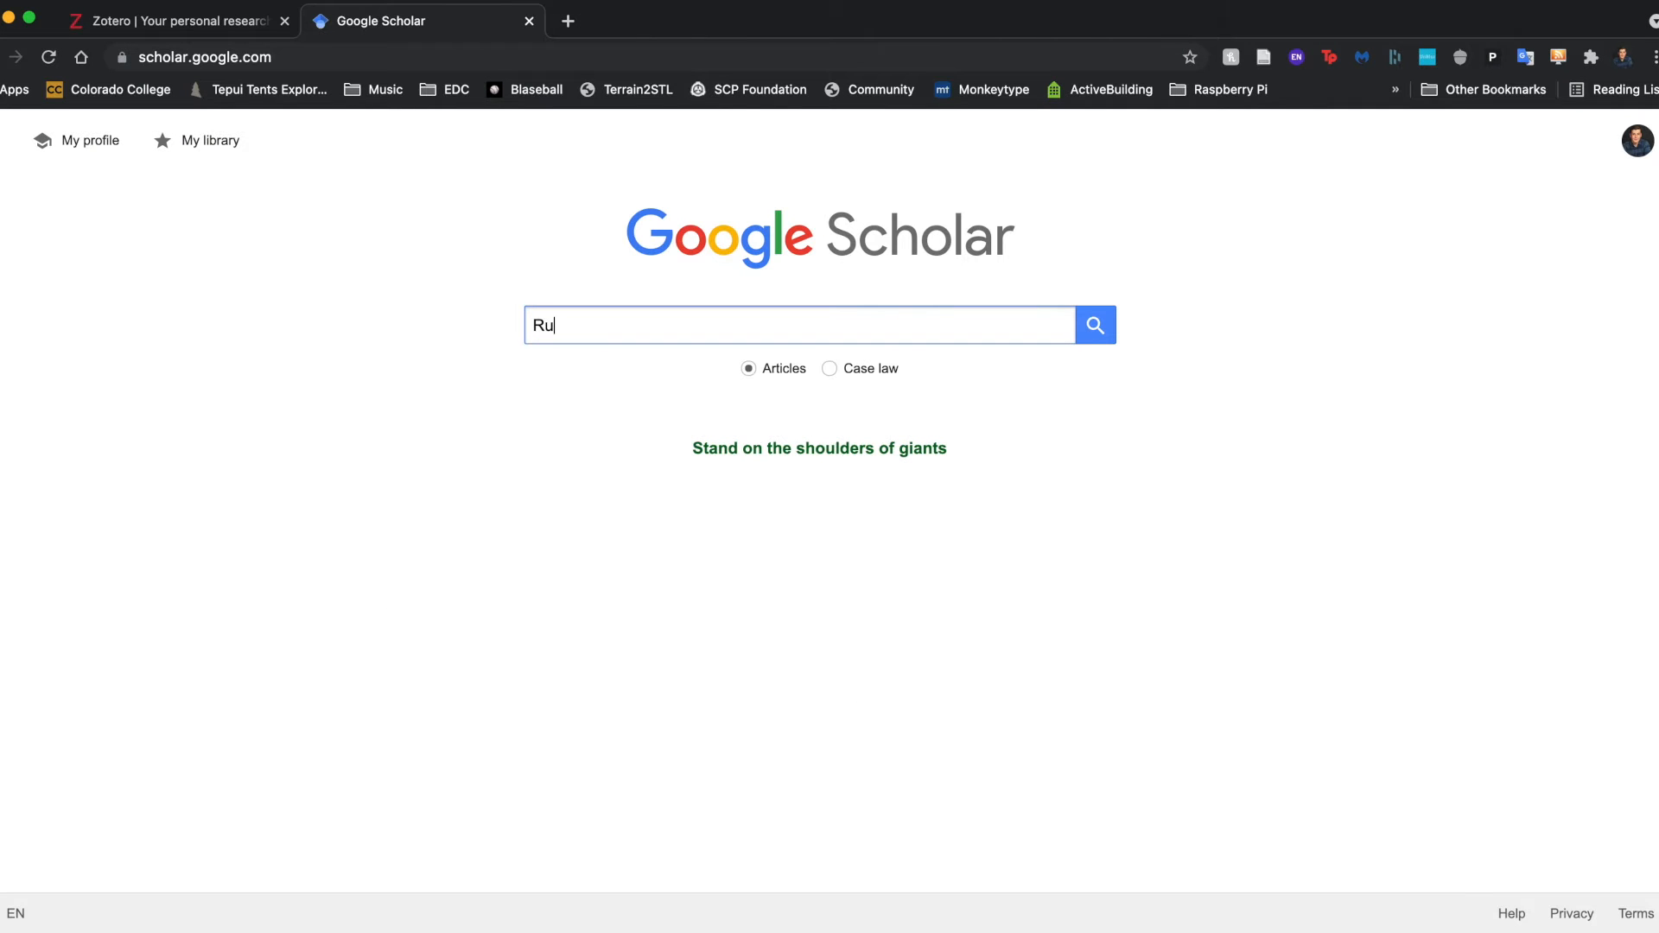
type("(bpy) voltammetry")
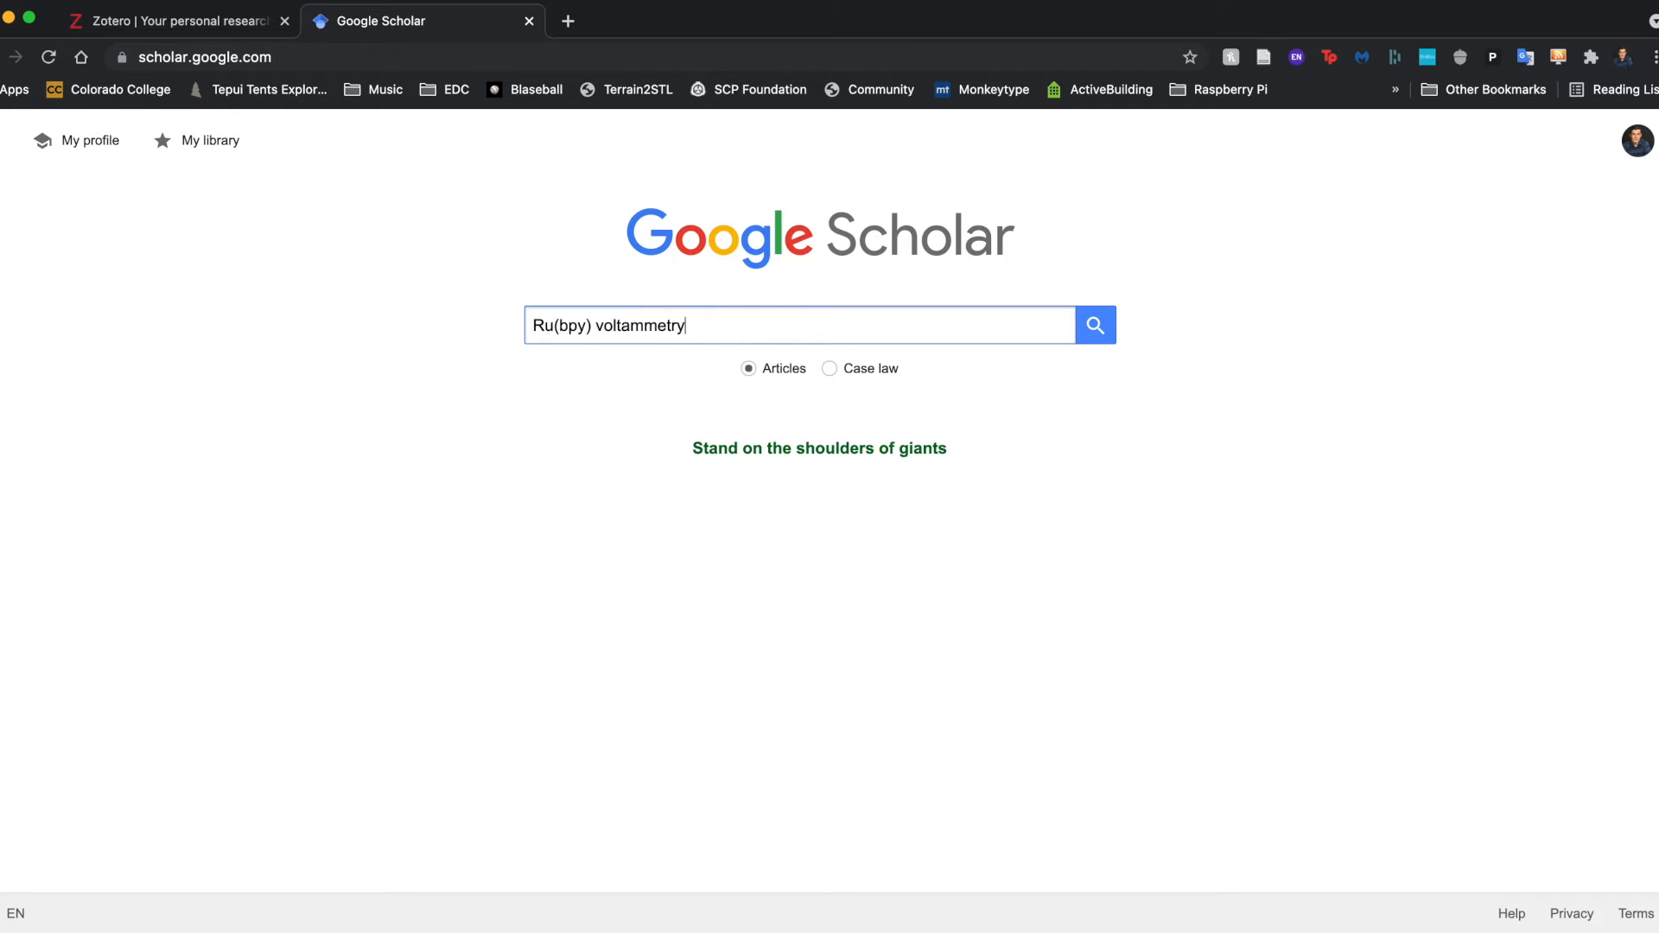
key("Return")
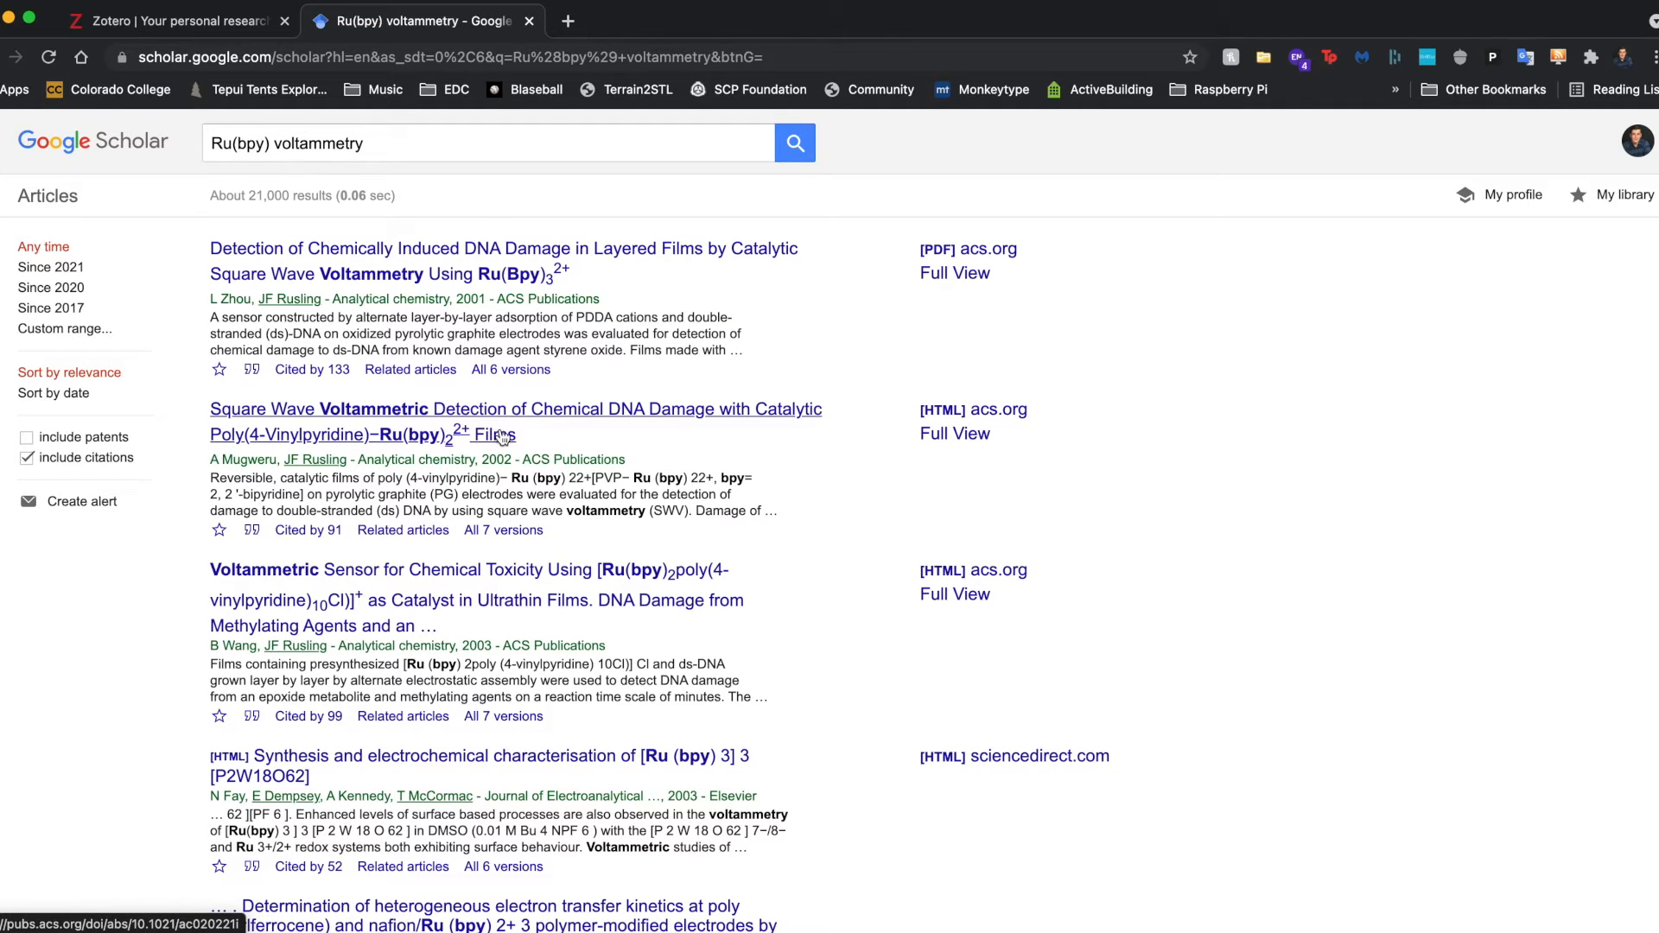
left_click(378, 435)
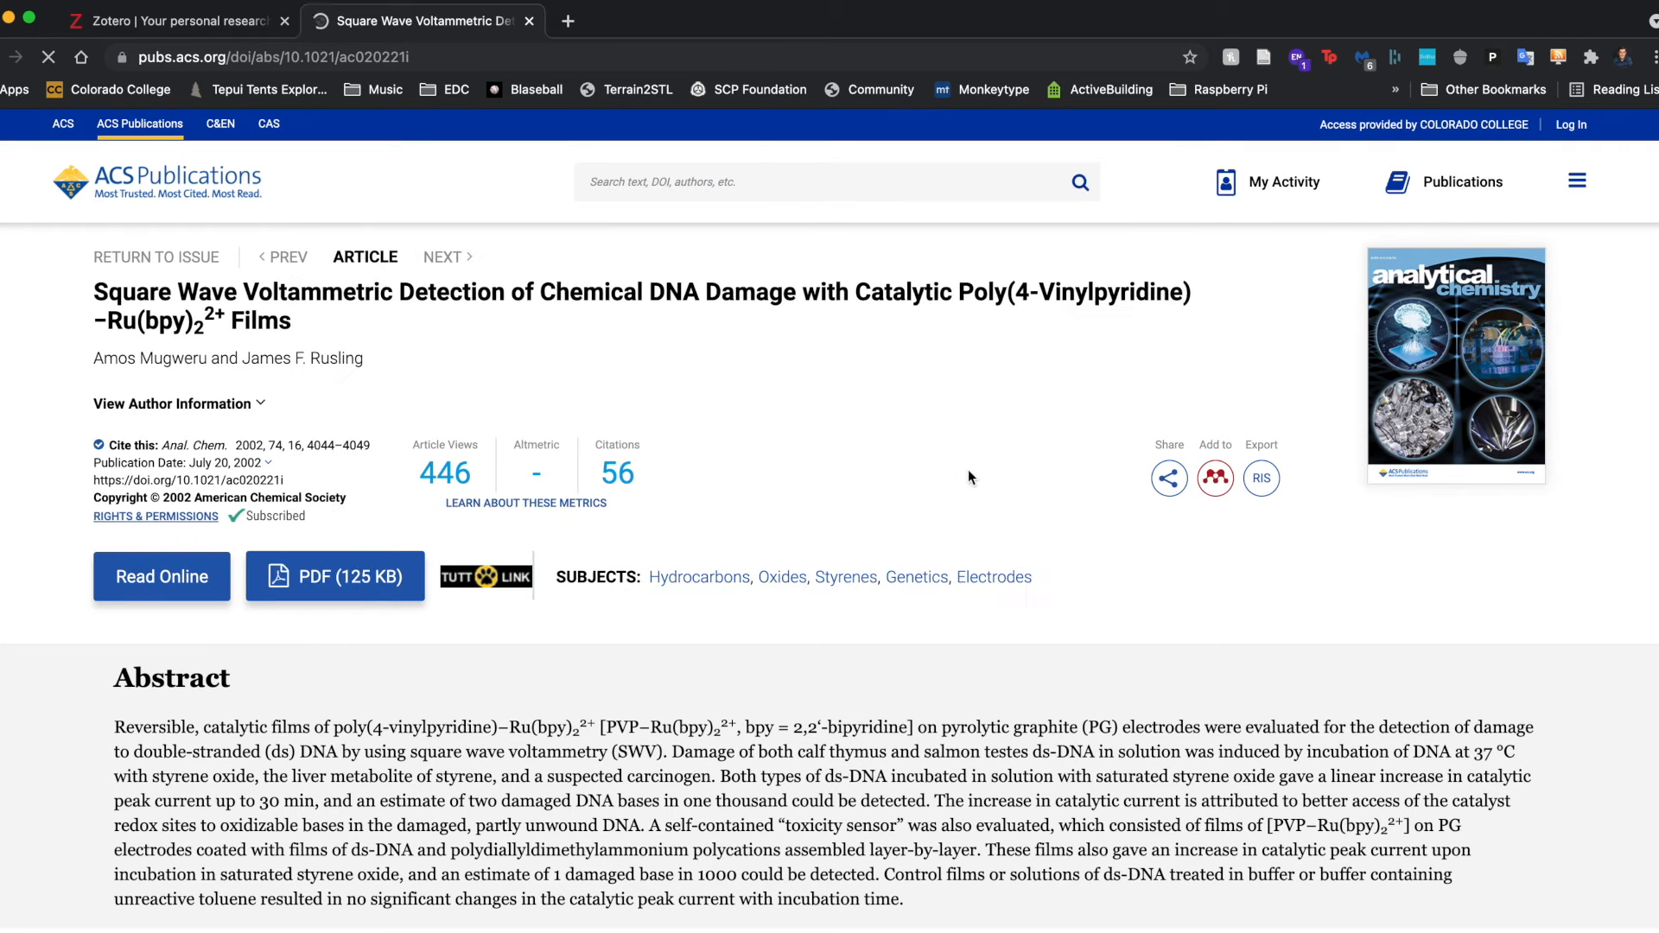
- Export the article's citation and import it into Zotero, always allowing imports from pubs.acs.org
left_click(1264, 480)
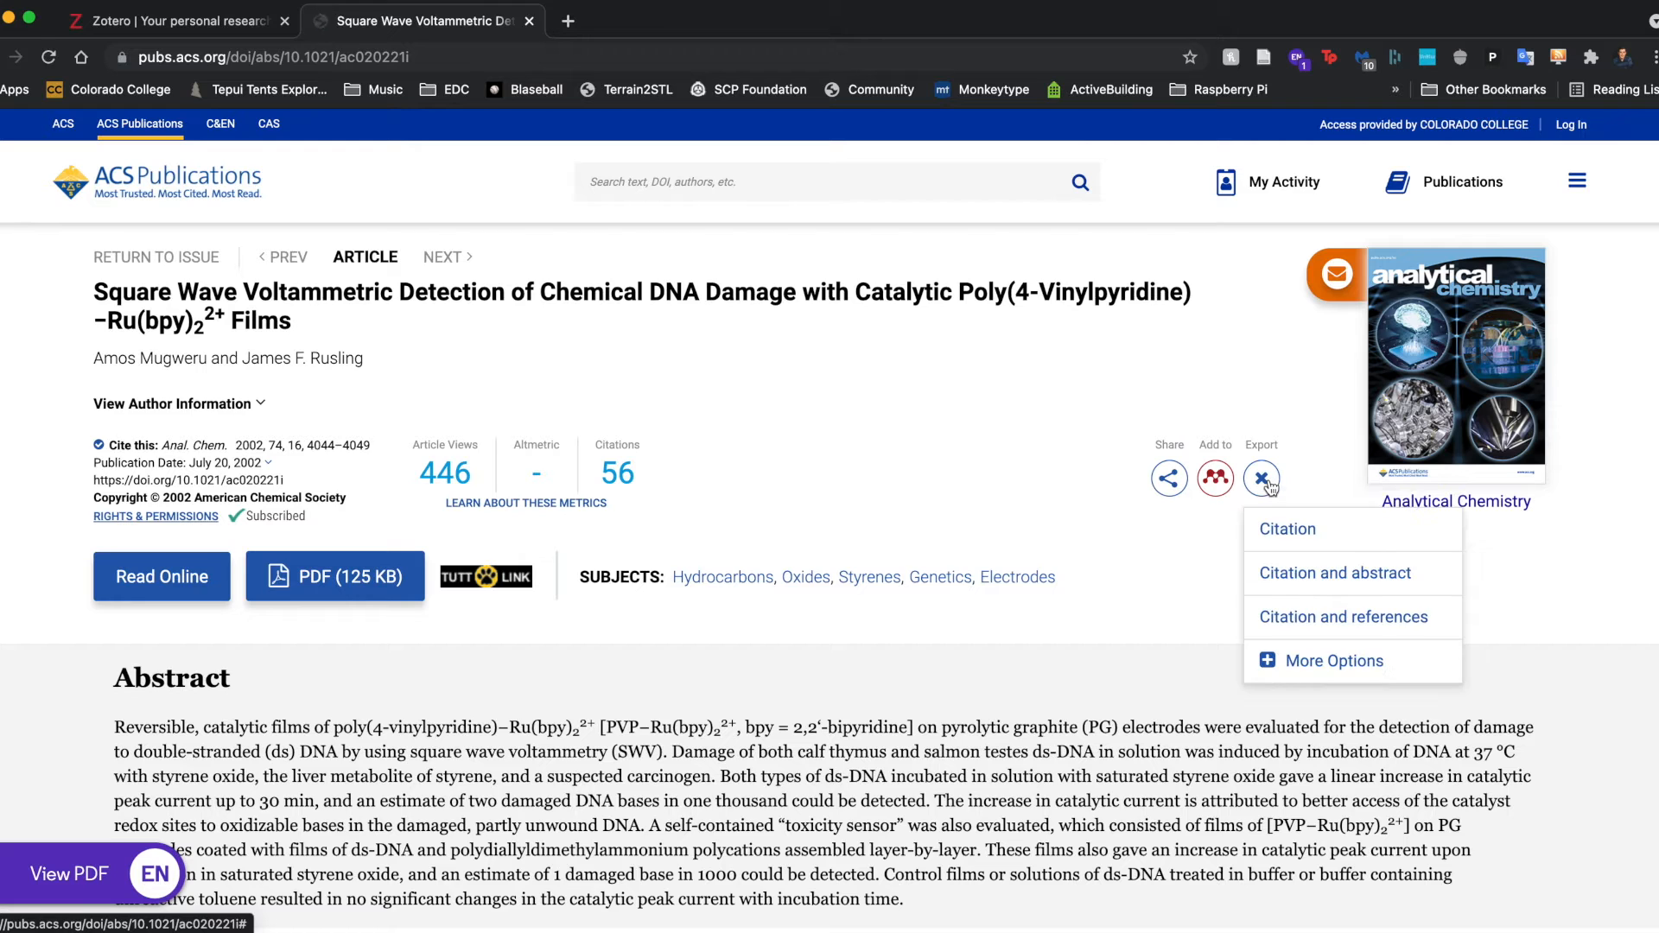
left_click(1313, 538)
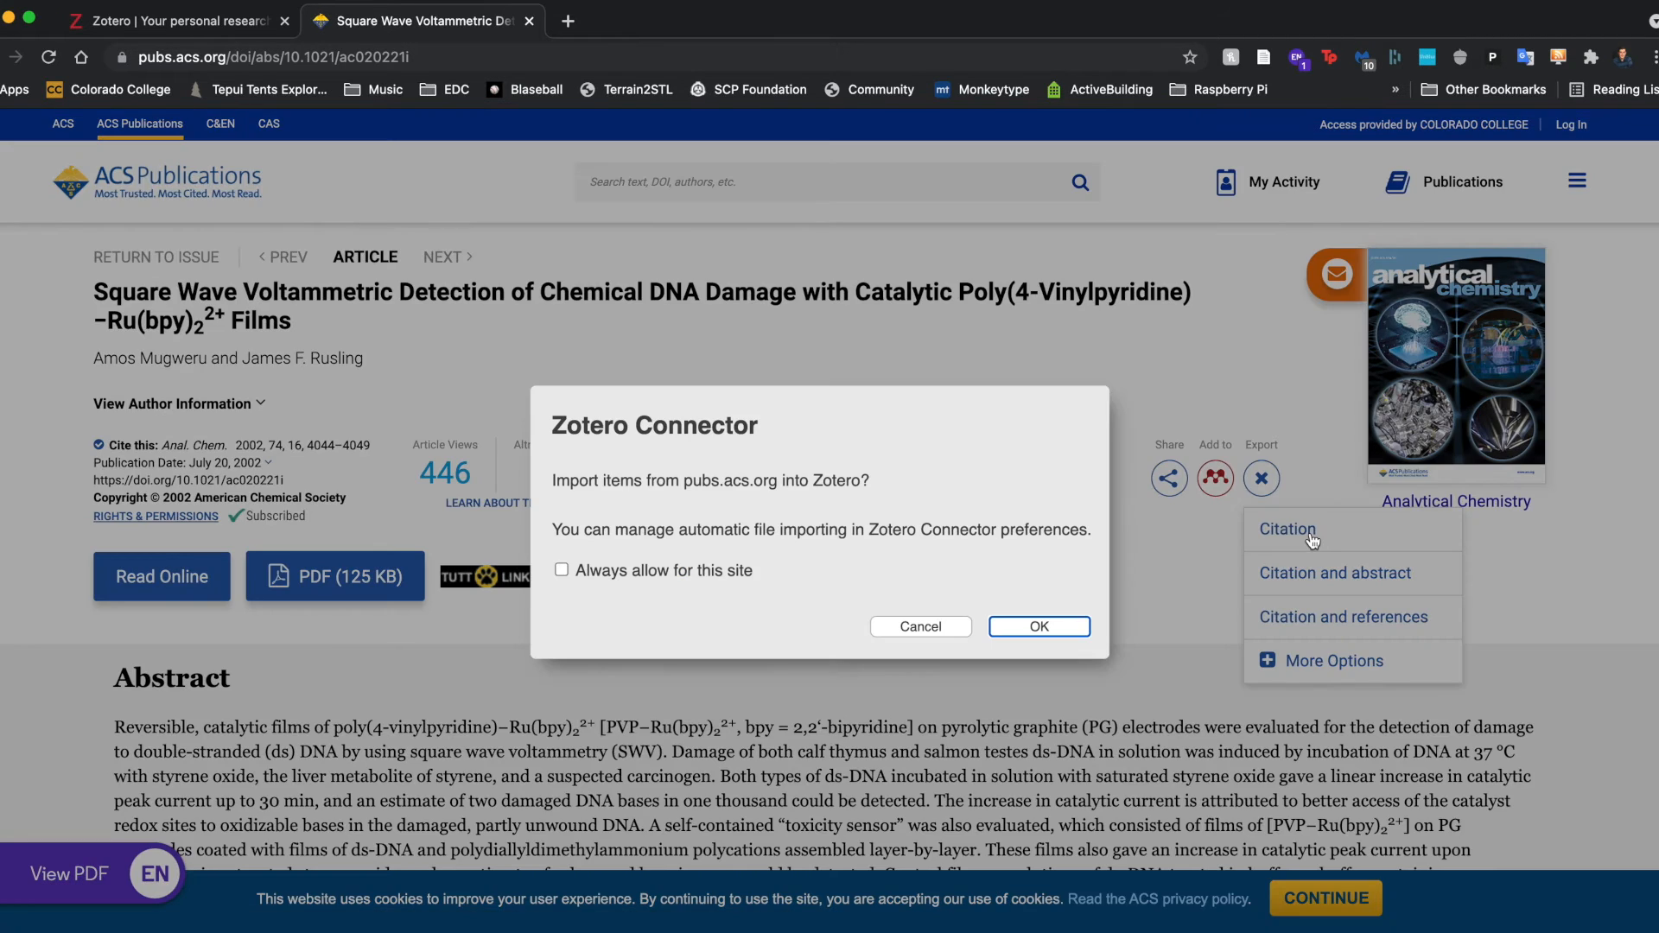
left_click(702, 570)
left_click(1013, 626)
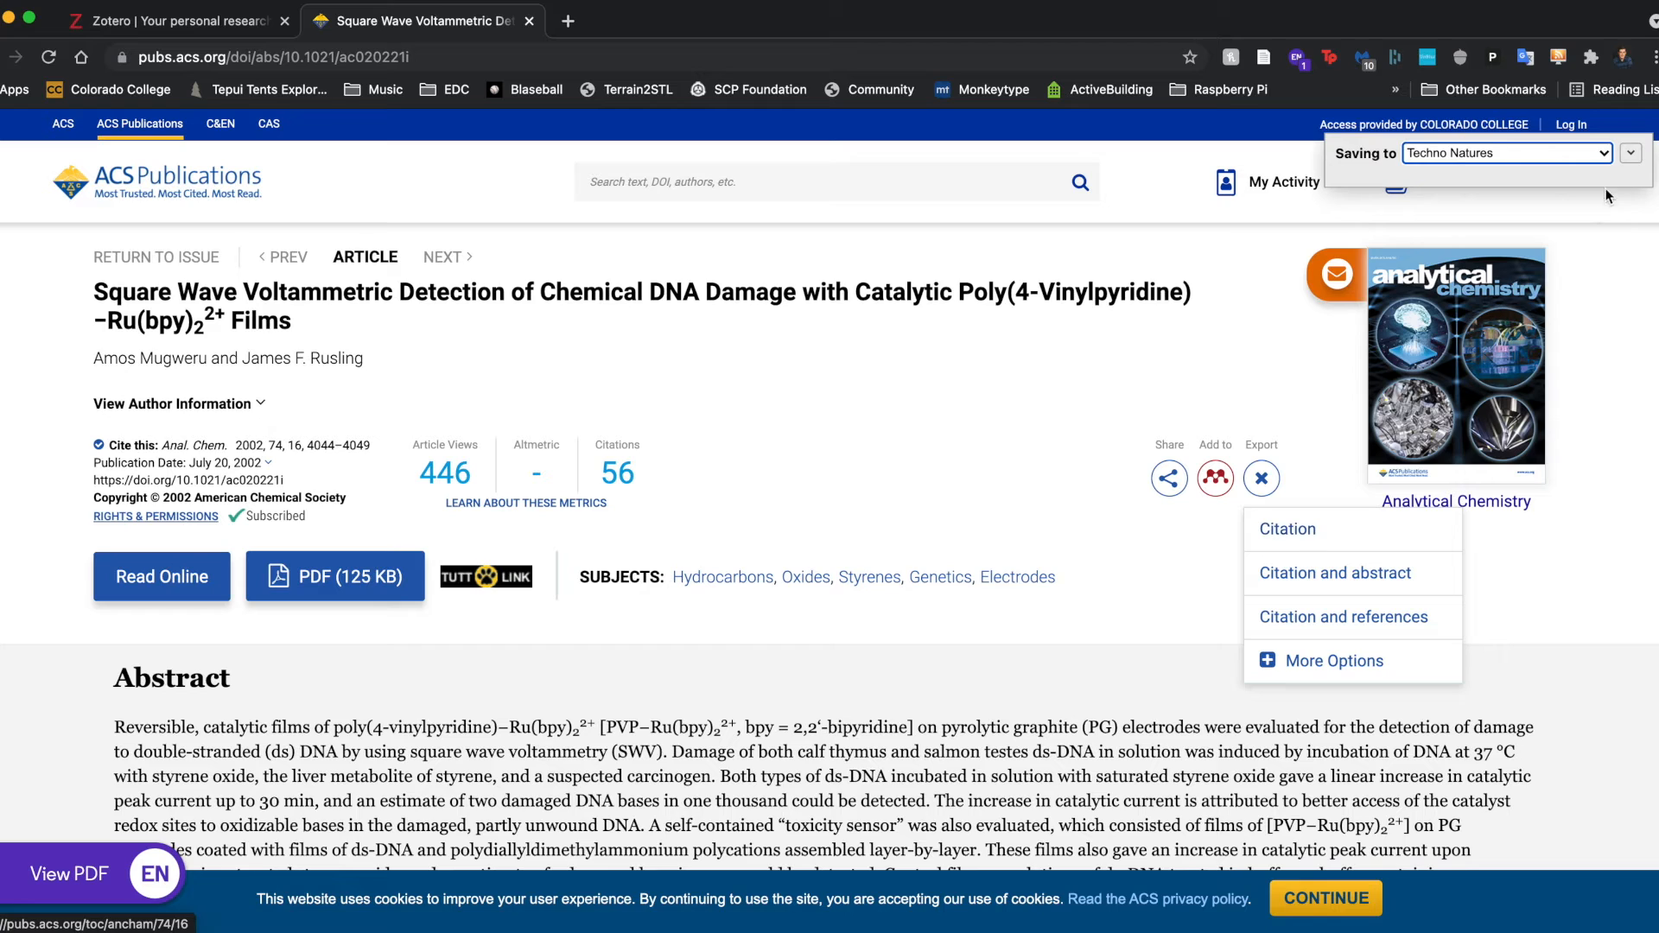
- Choose Techno Natures as the collection to save to and expand the saving options
left_click(1599, 153)
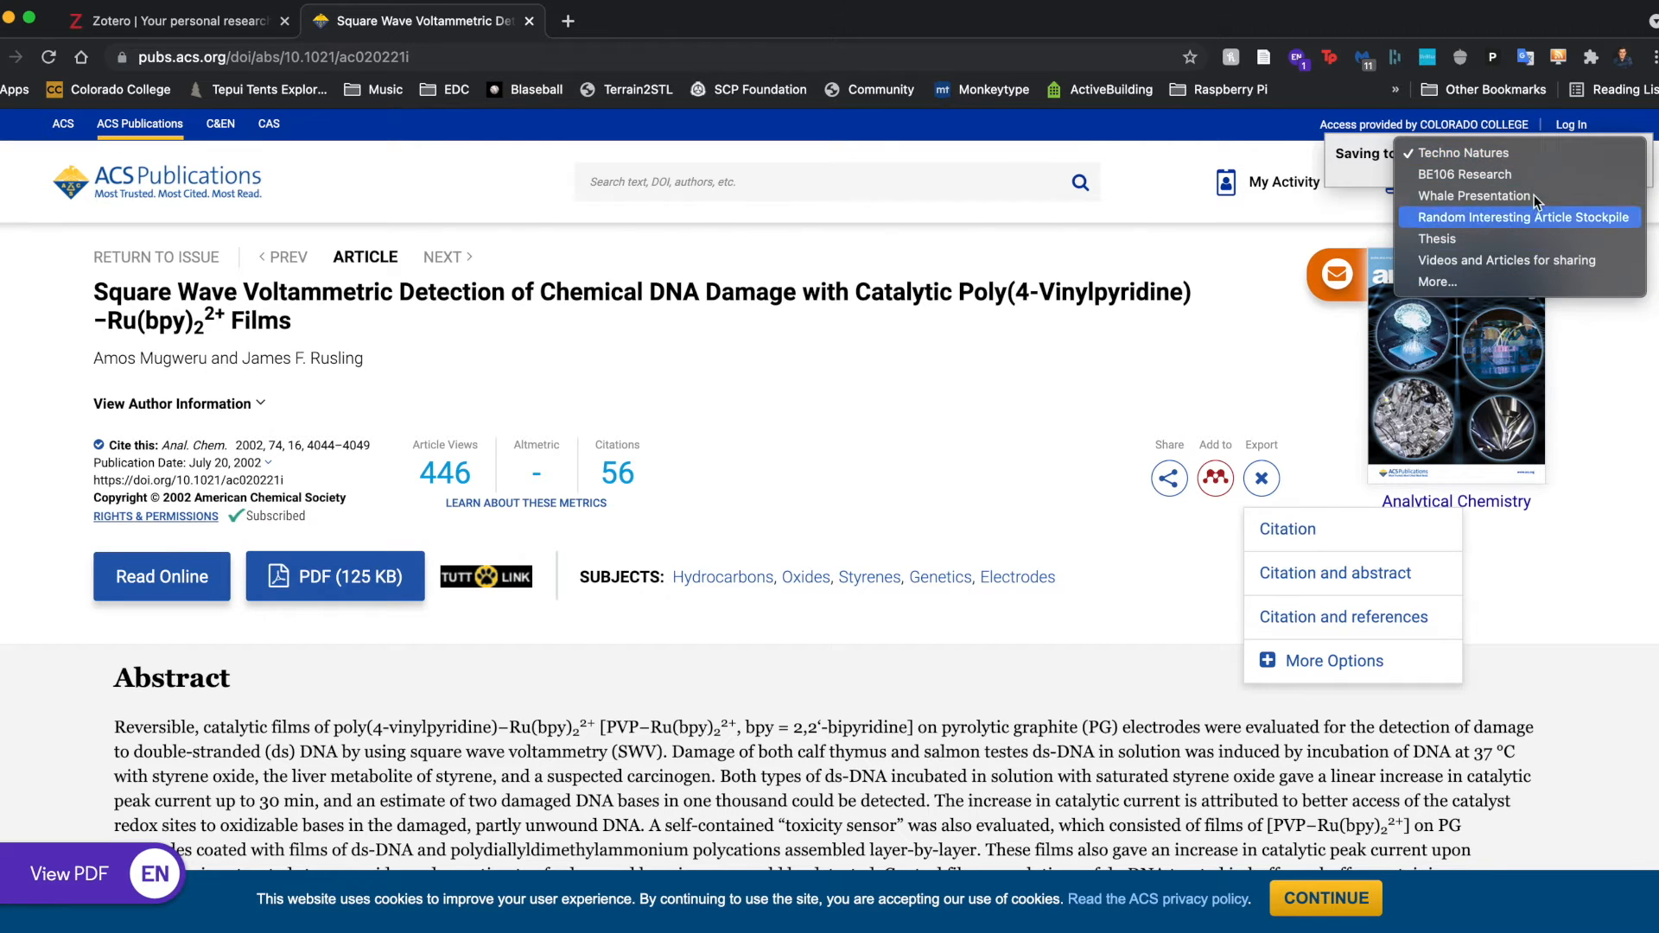
left_click(1521, 154)
left_click(1631, 153)
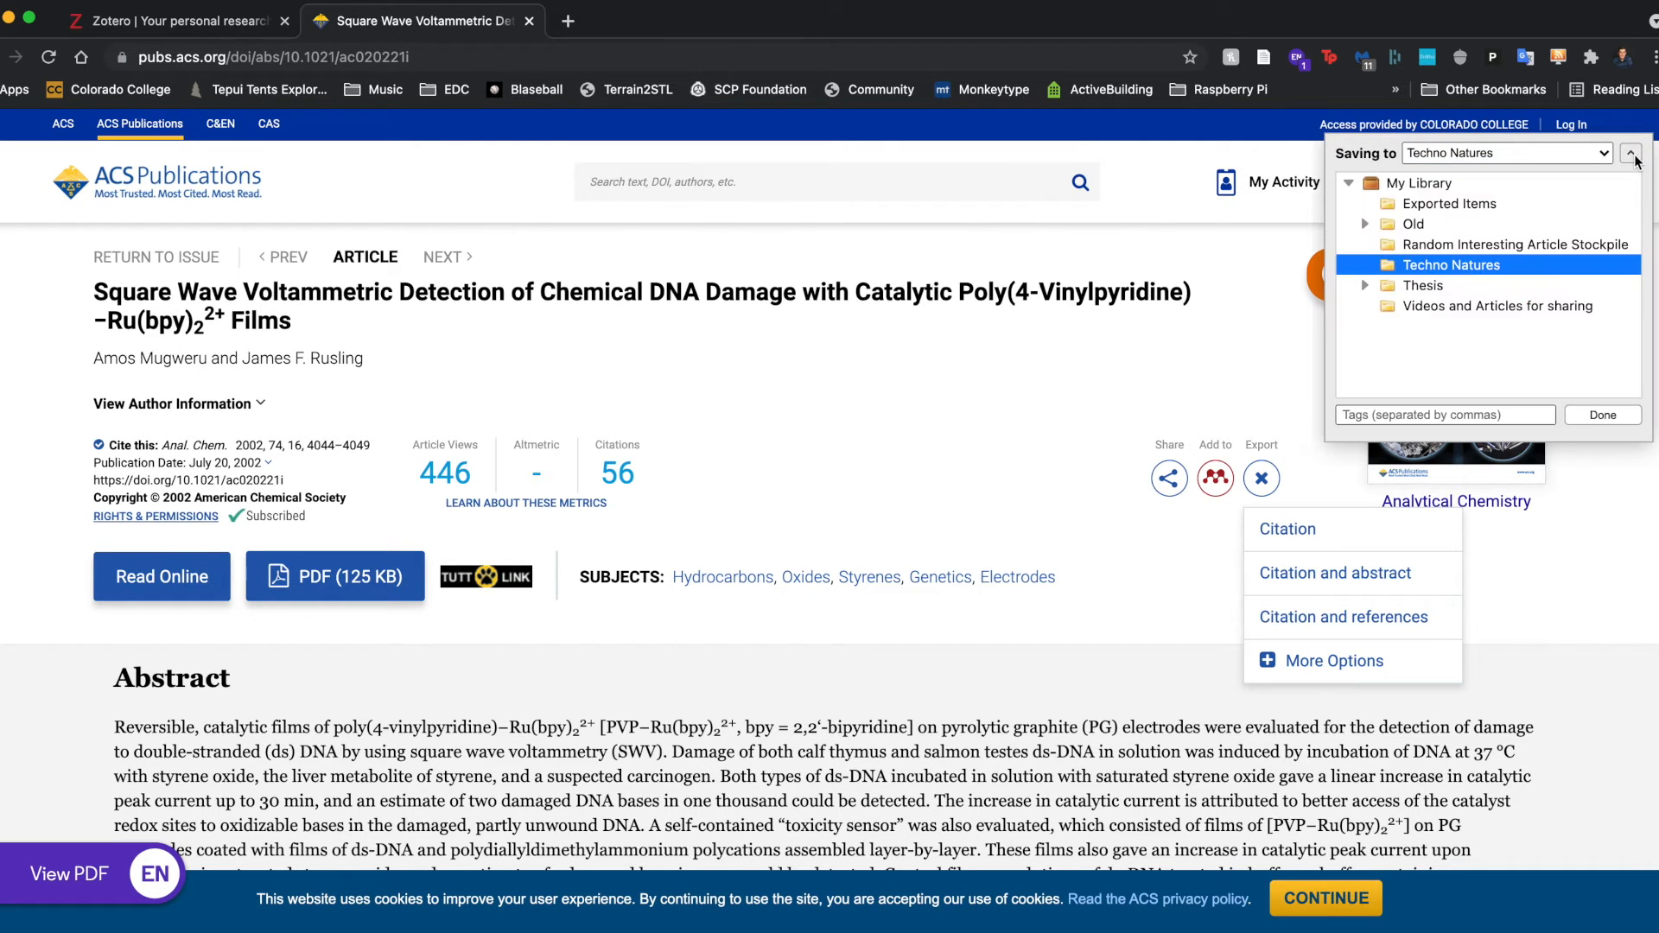
left_click(1485, 409)
type("whatever ")
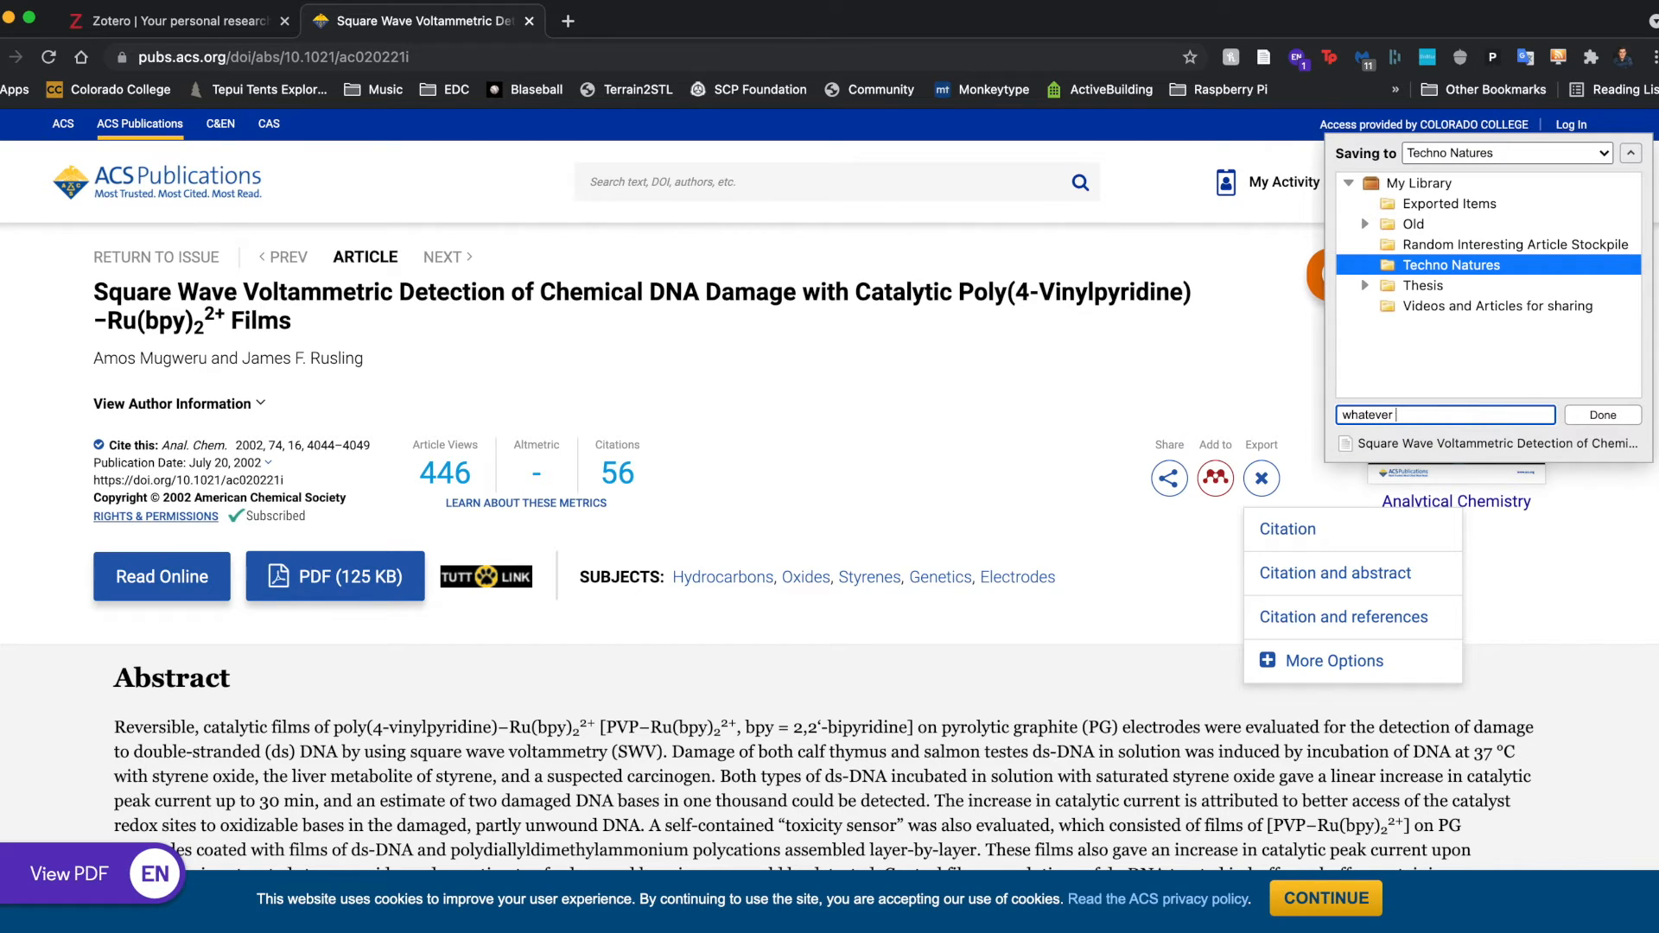
type("tags you wan")
key("BackSpace")
key("BackSpace")
key("BackSpace")
key("BackSpace")
key("BackSpace")
key("BackSpace")
key("BackSpace")
key("BackSpace")
key("BackSpace")
key("BackSpace")
key("BackSpace")
key("BackSpace")
key("BackSpace")
key("BackSpace")
key("BackSpace")
key("BackSpace")
key("BackSpace")
key("BackSpace")
key("BackSpace")
key("BackSpace")
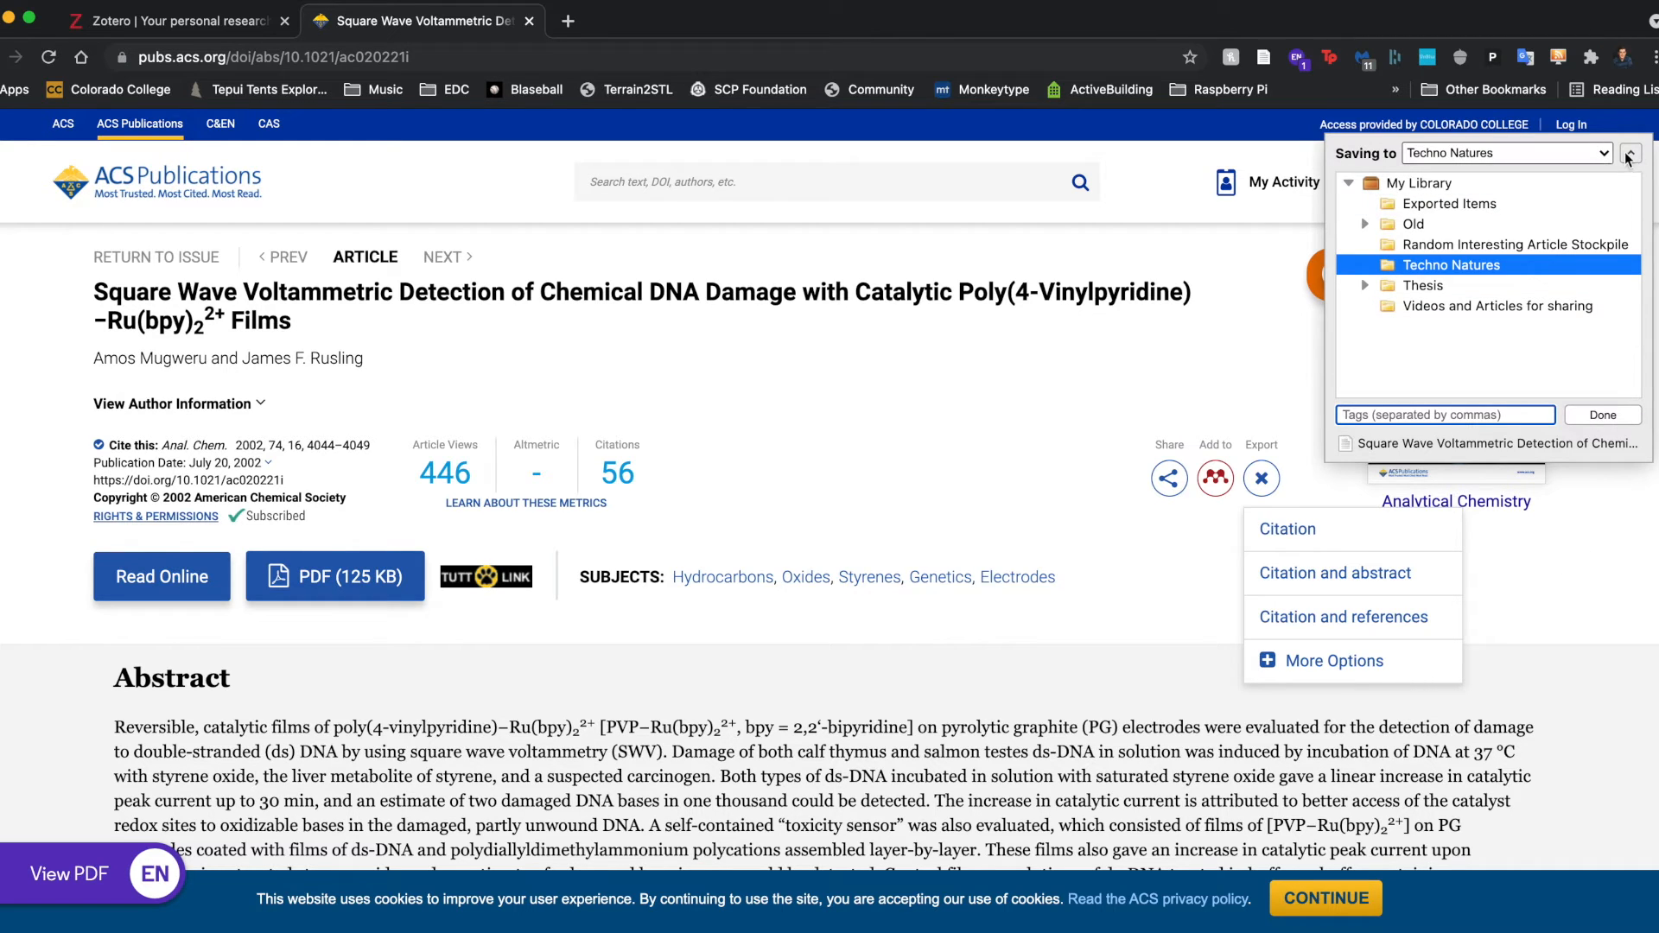
- Finish saving the article to the Techno Natures collection without tags
left_click(1611, 416)
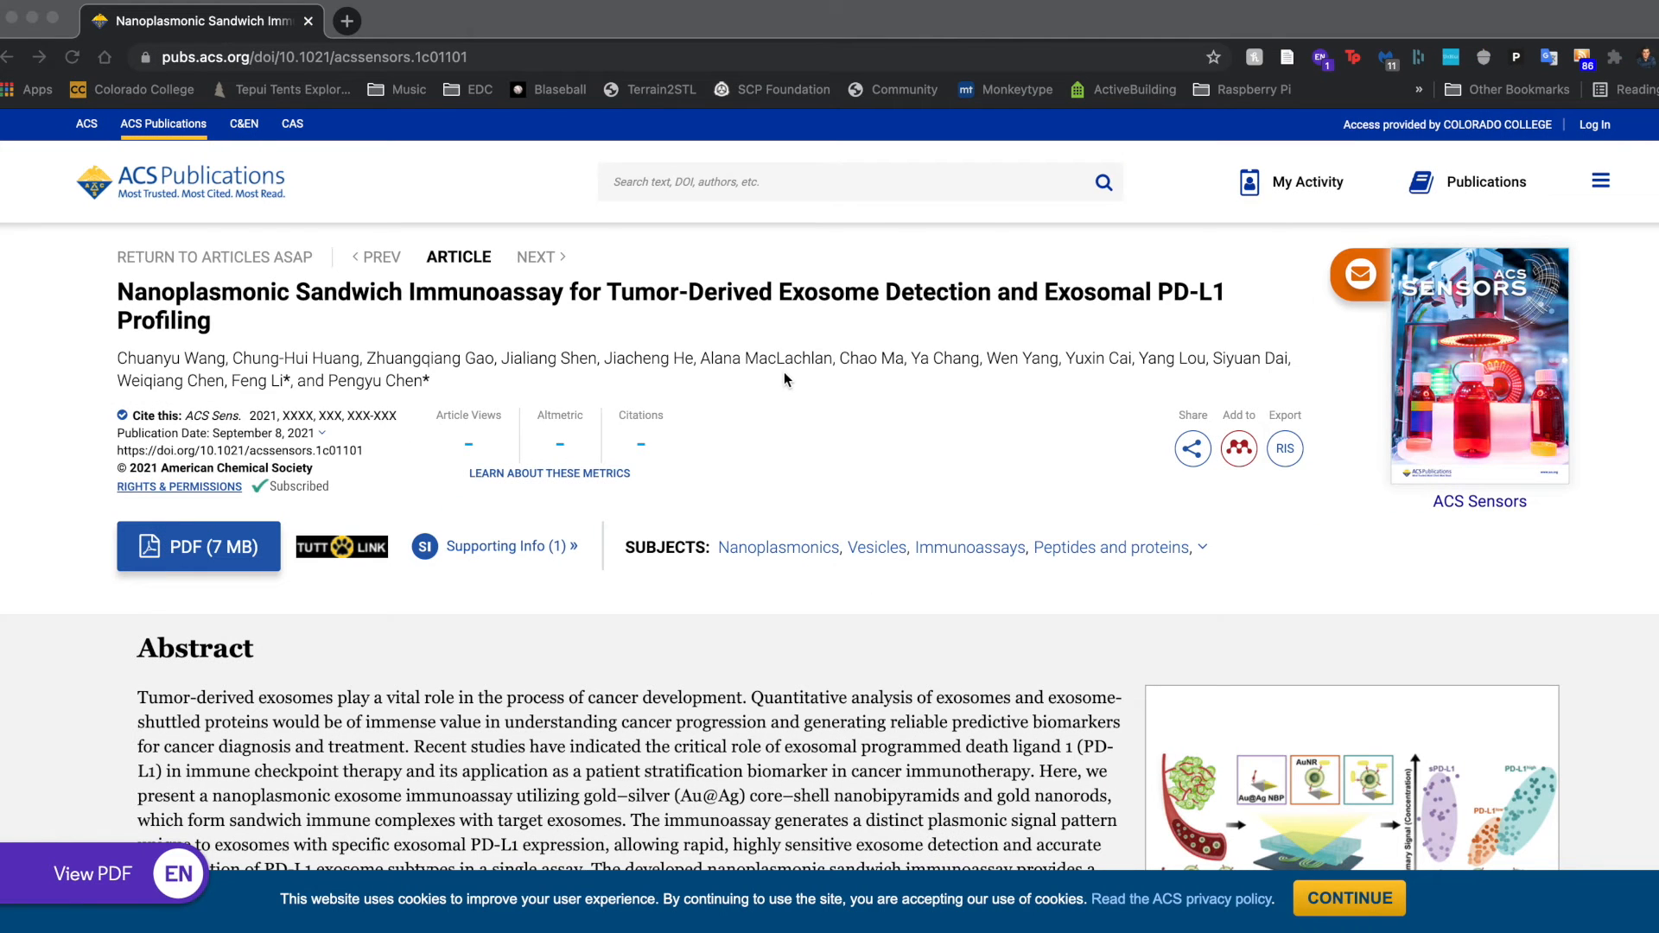
left_click(785, 374)
right_click(784, 375)
key("Escape")
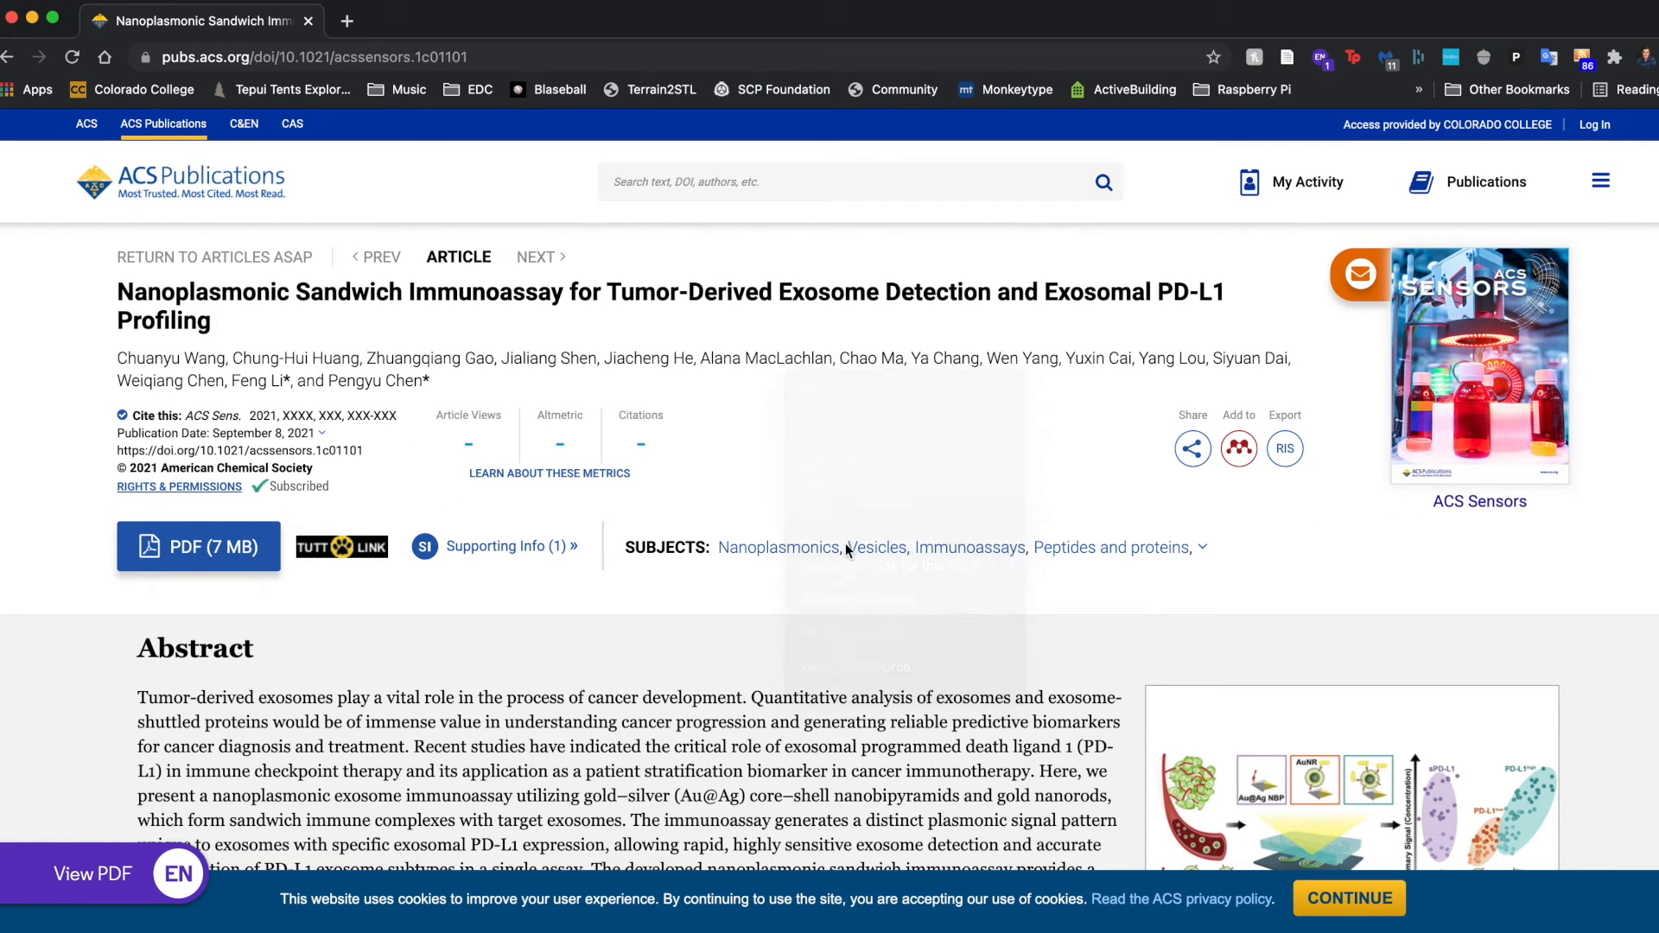
- Save the Nanoplasmonic Sandwich Immunoassay article to Zotero using the DOI option
right_click(854, 469)
mouse_move(968, 733)
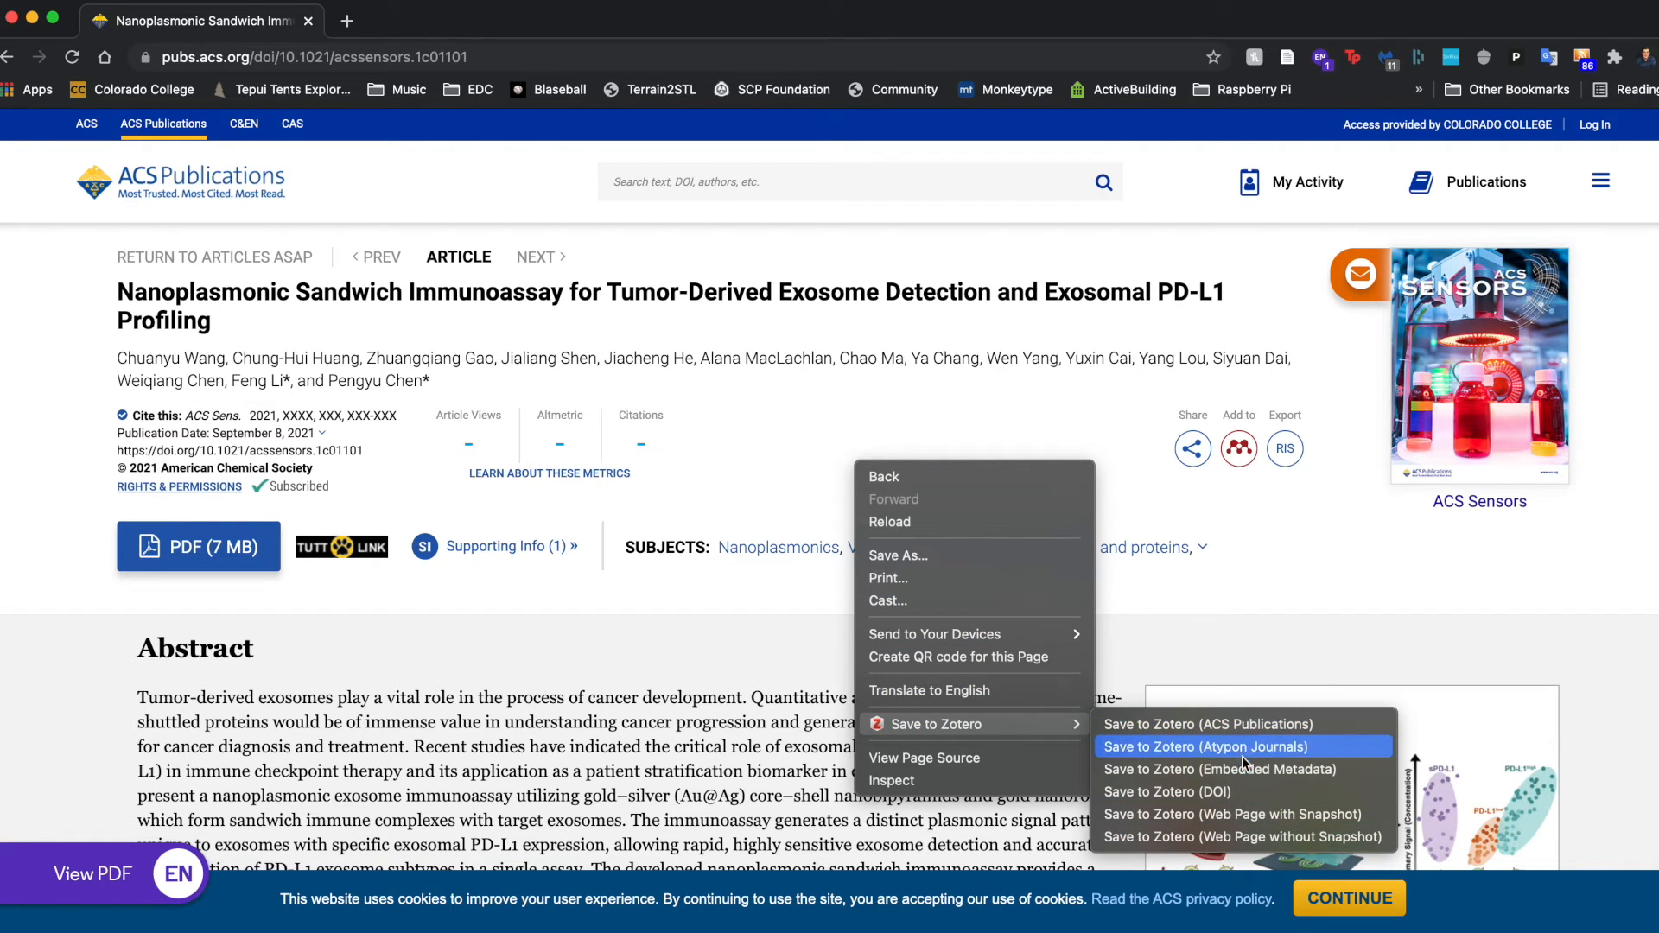
left_click(1237, 793)
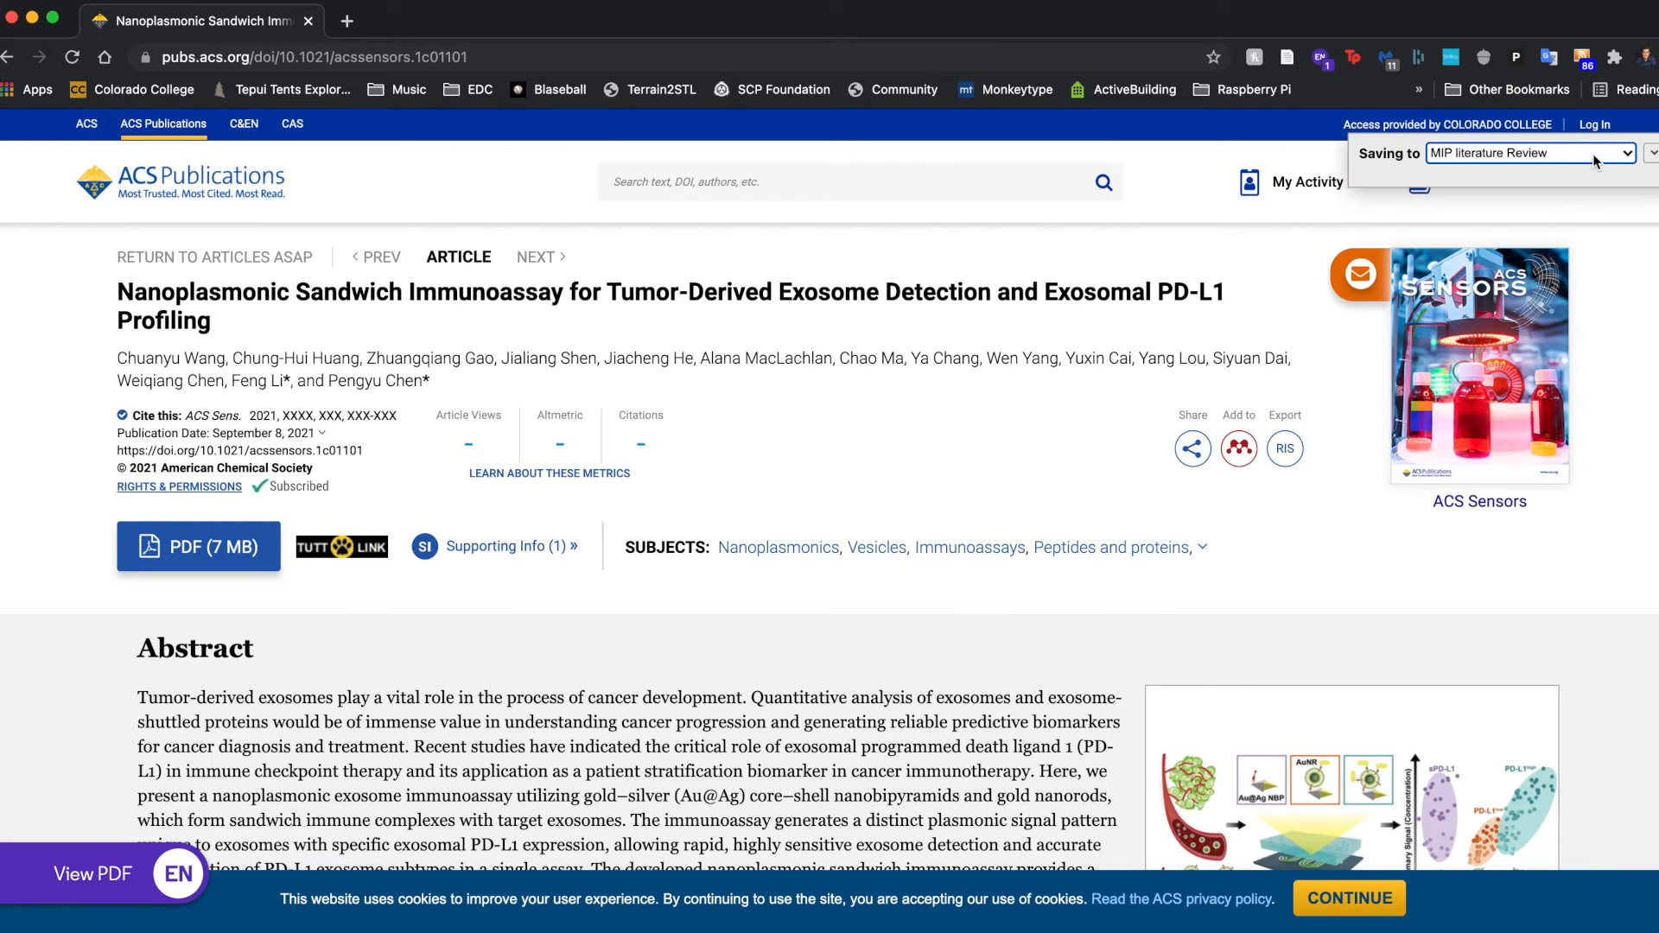
- Expand the saving options and finish saving the article to the MIP literature Review collection without tags
left_click(1595, 161)
left_click(1594, 161)
left_click(1377, 418)
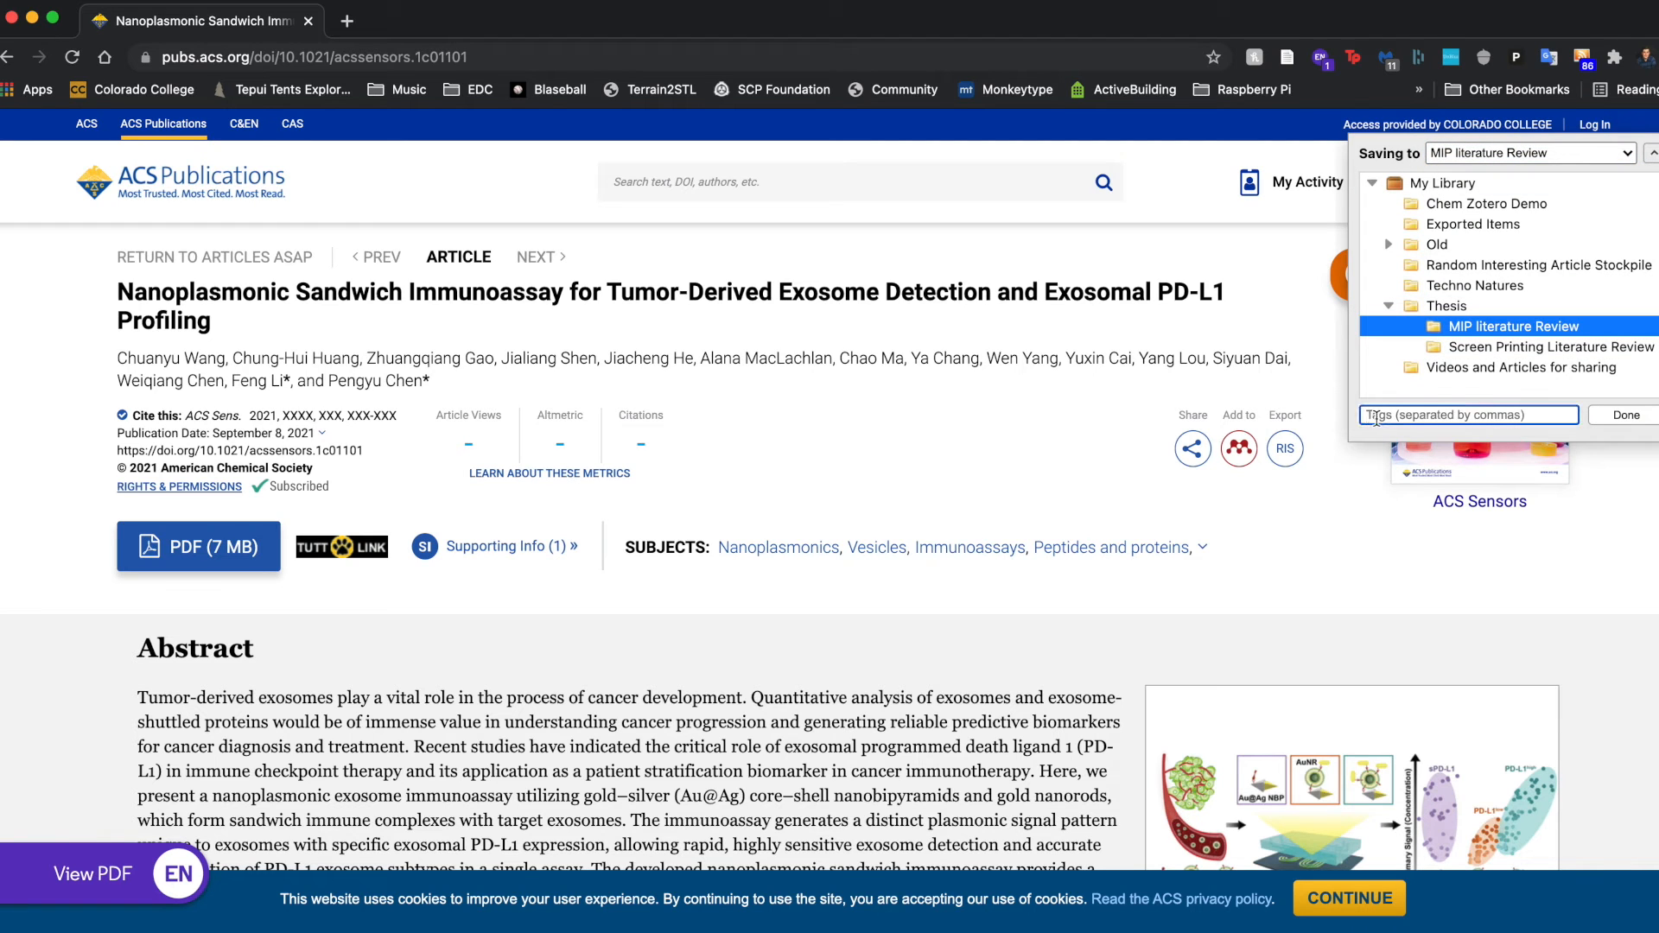
left_click(1602, 416)
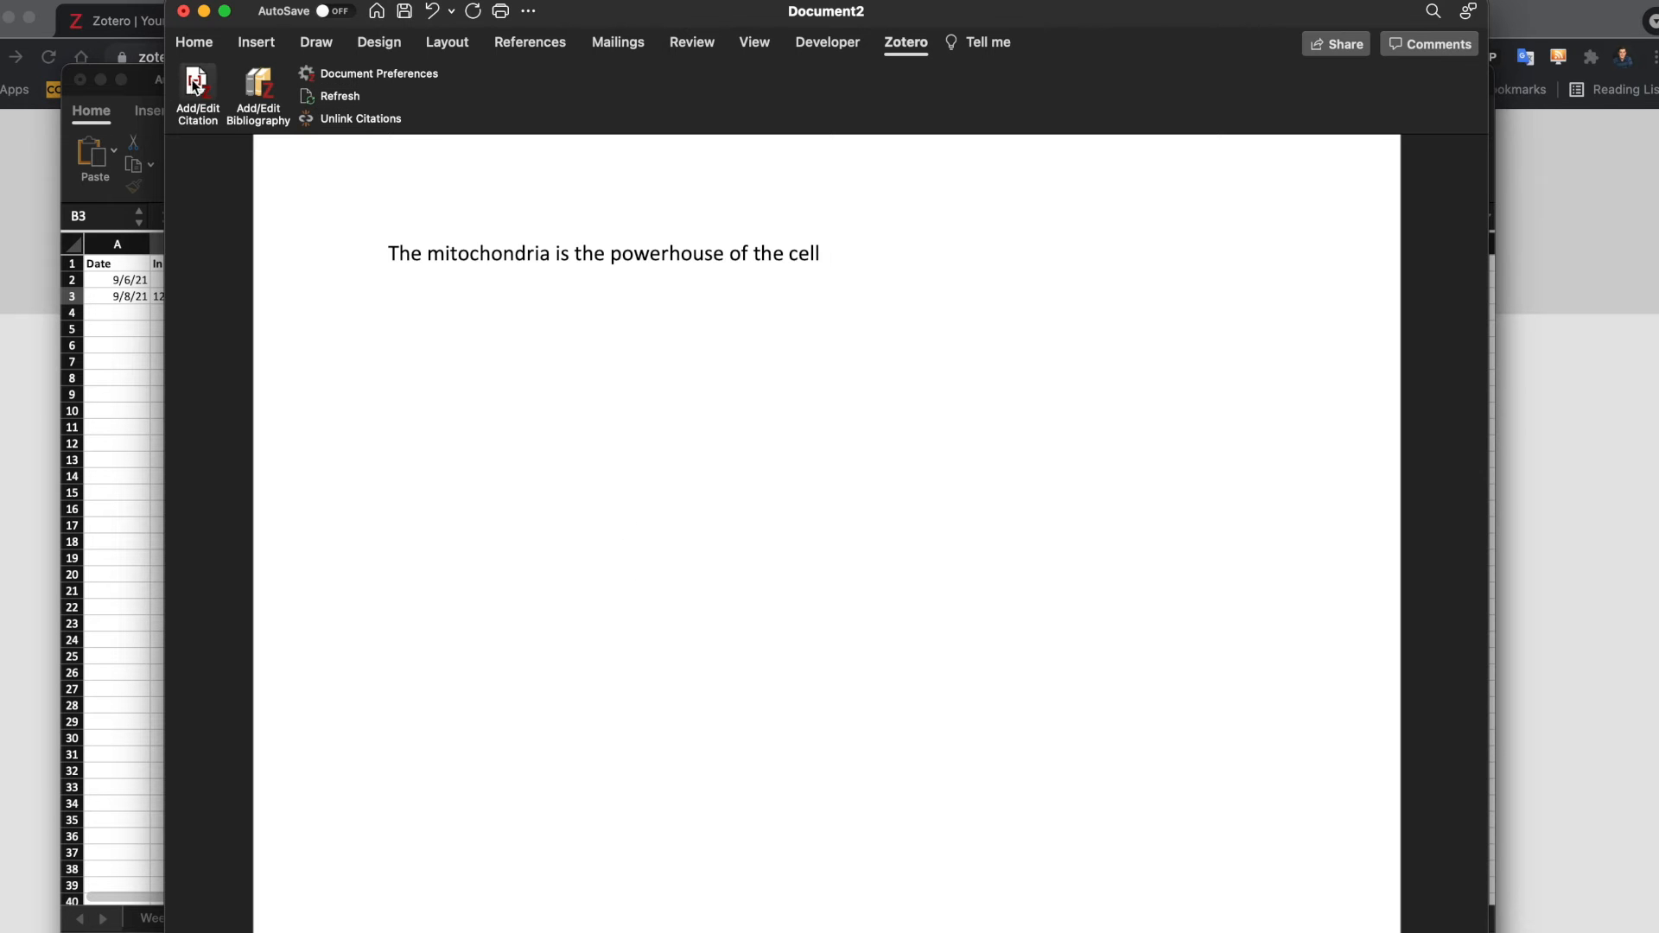
- In the Word document, insert a Zotero citation of Against Nature in Chicago Manual of Style 17th edition (note), finding it by author
left_click(197, 85)
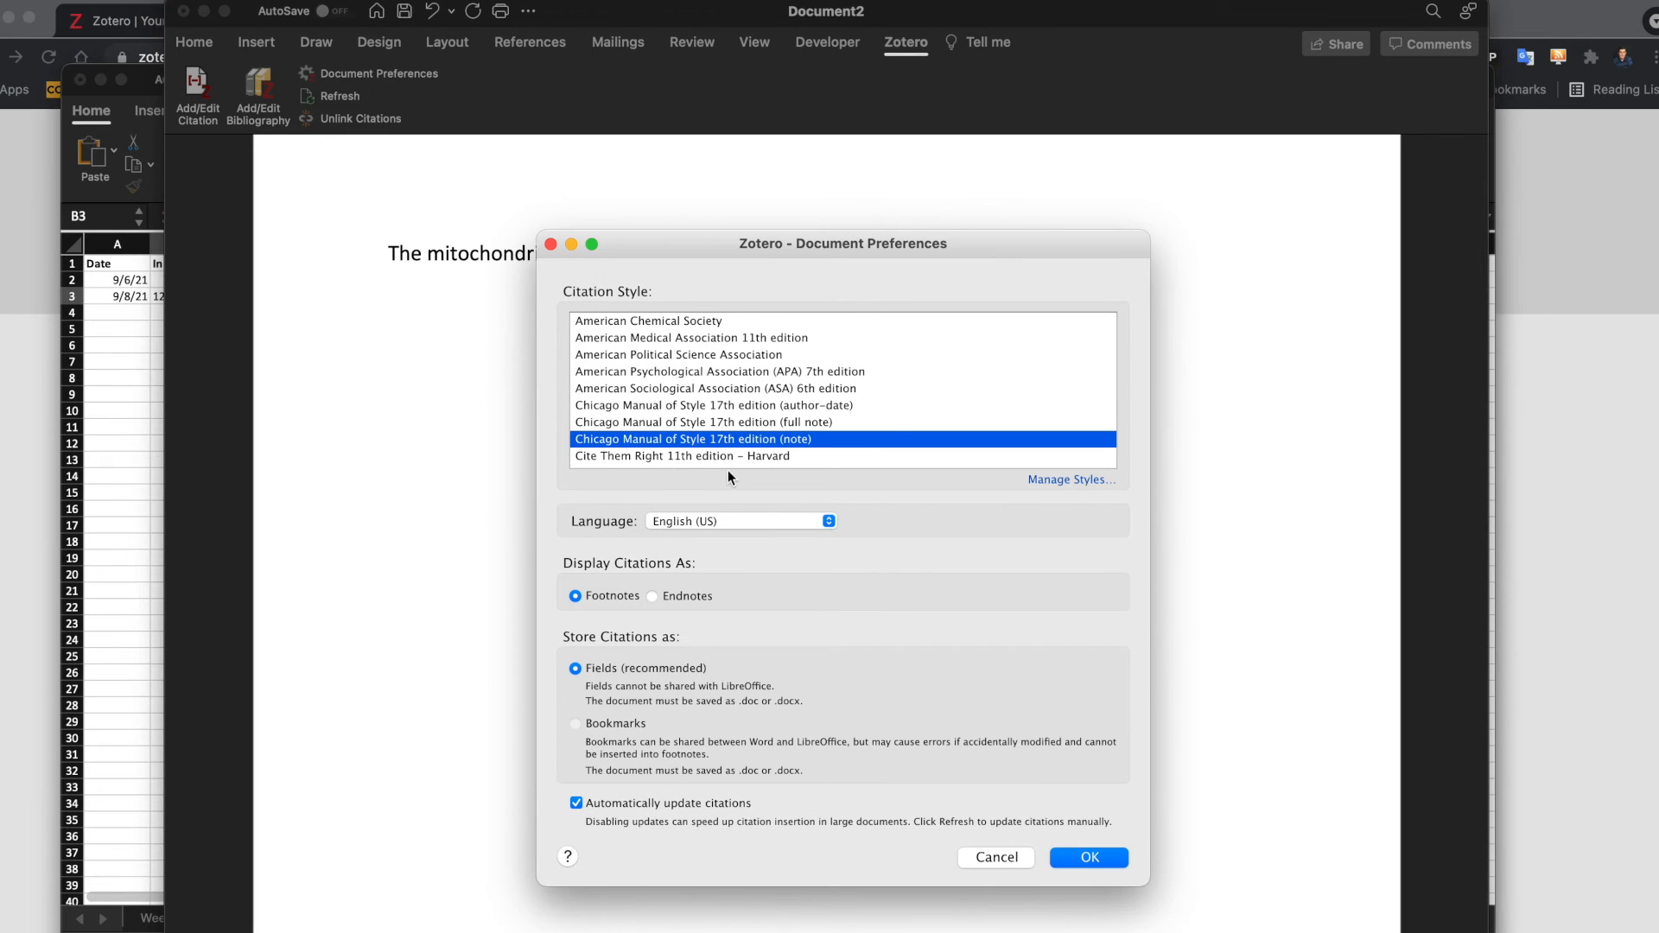
left_click(1103, 858)
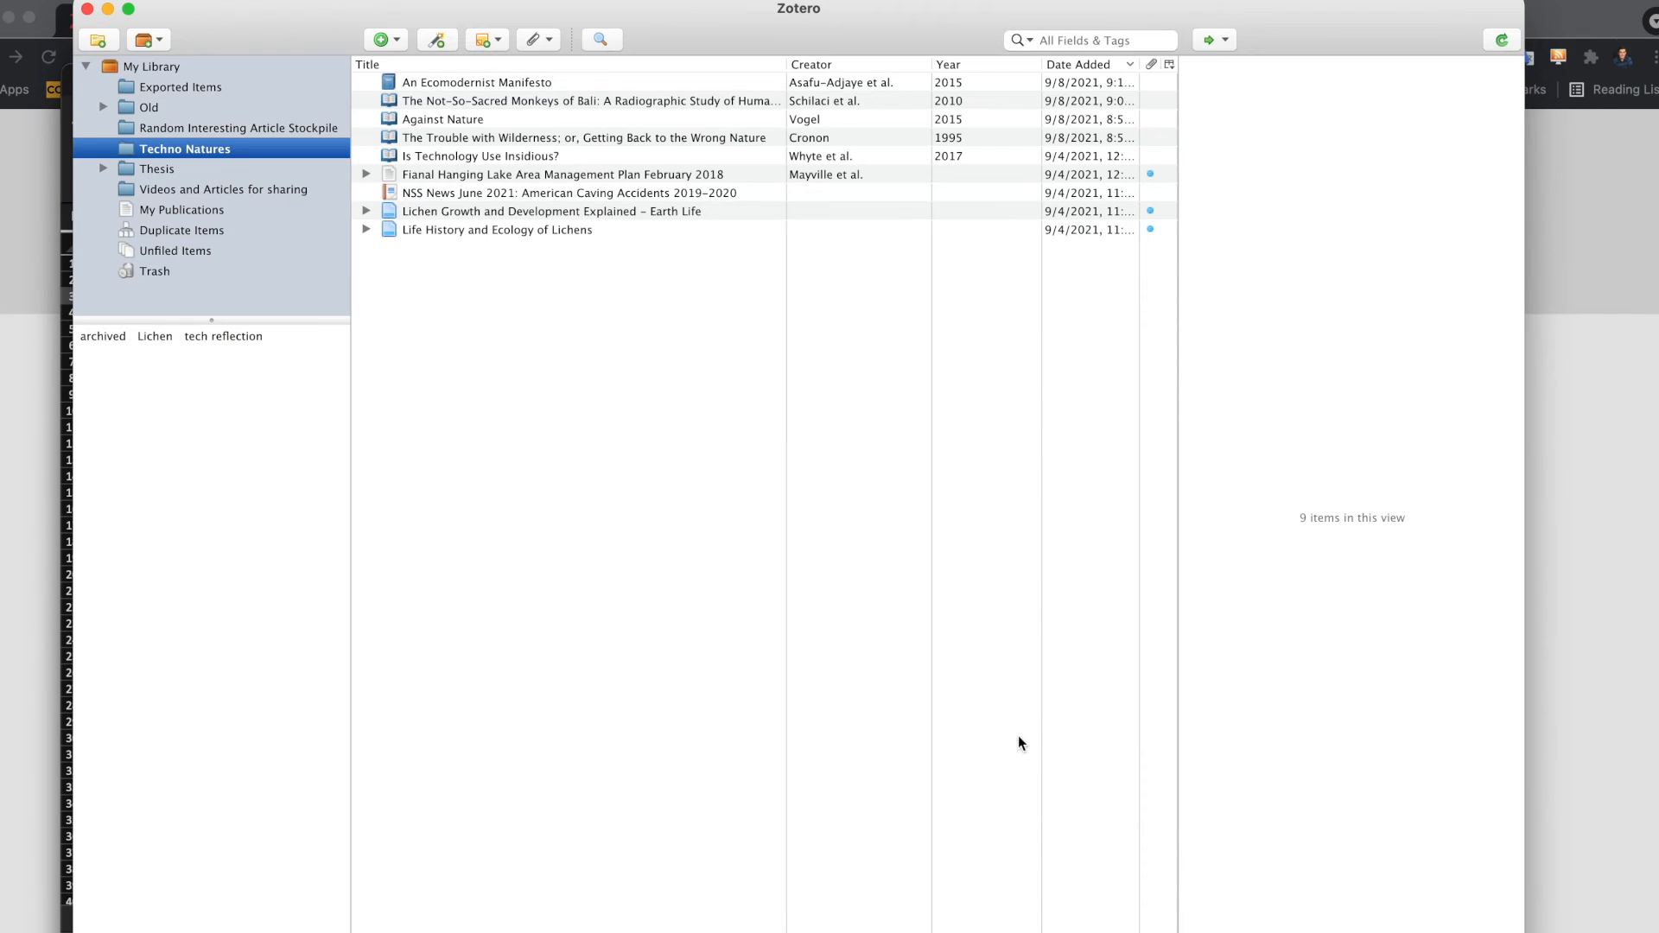
type("vogel")
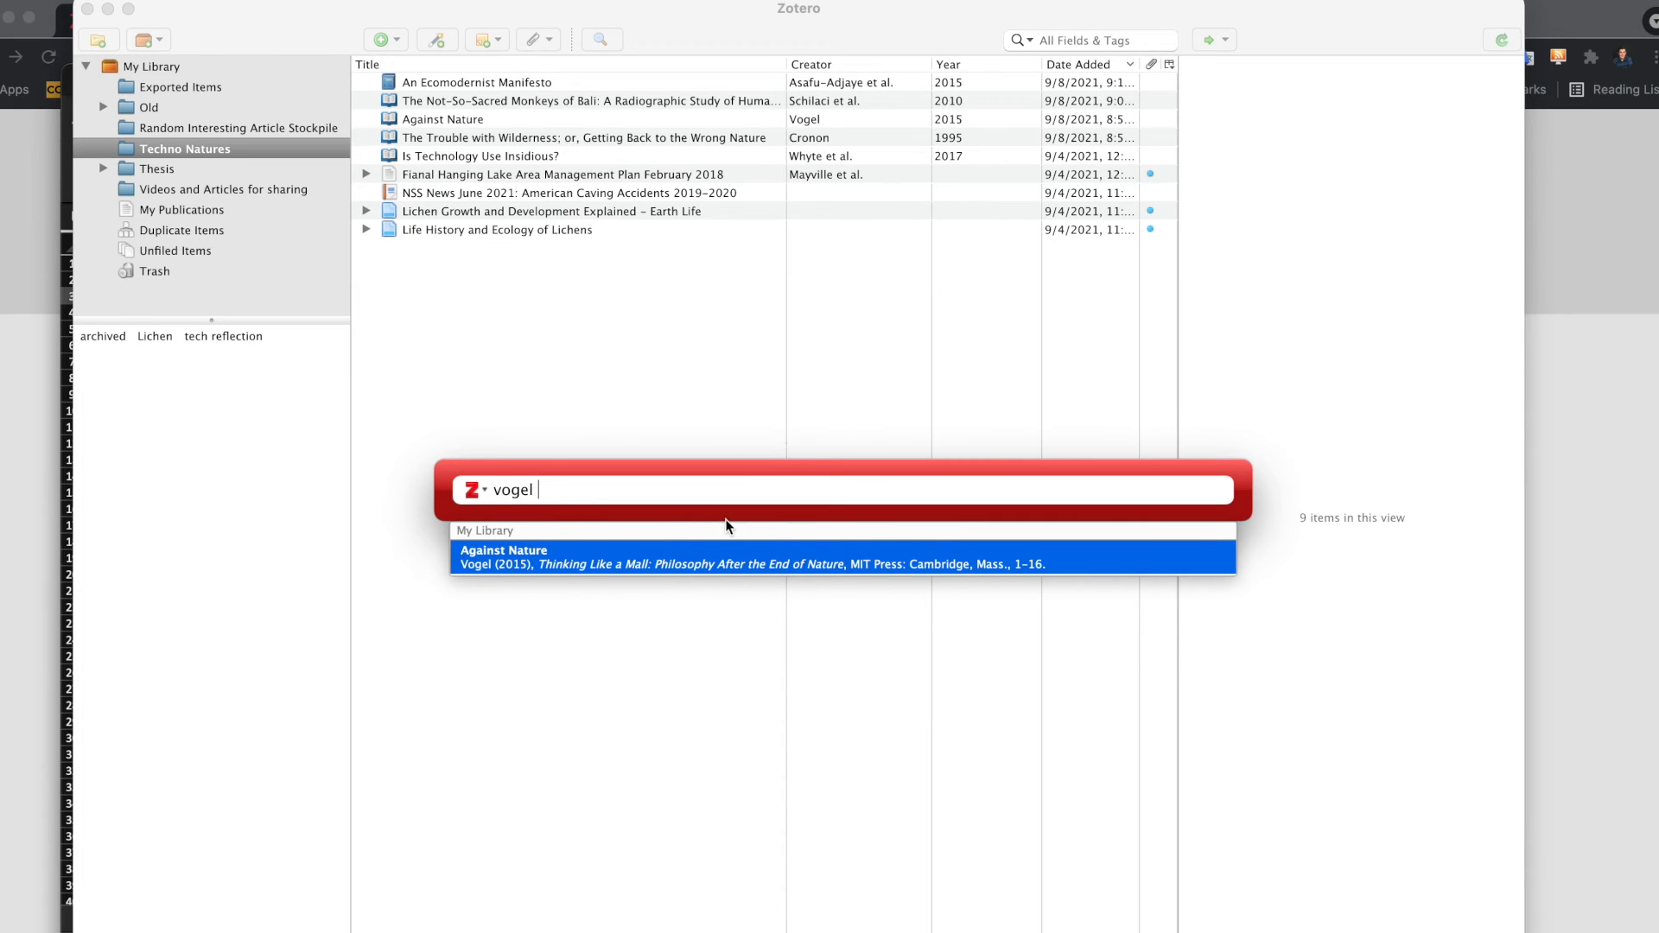
left_click(710, 571)
key("Return")
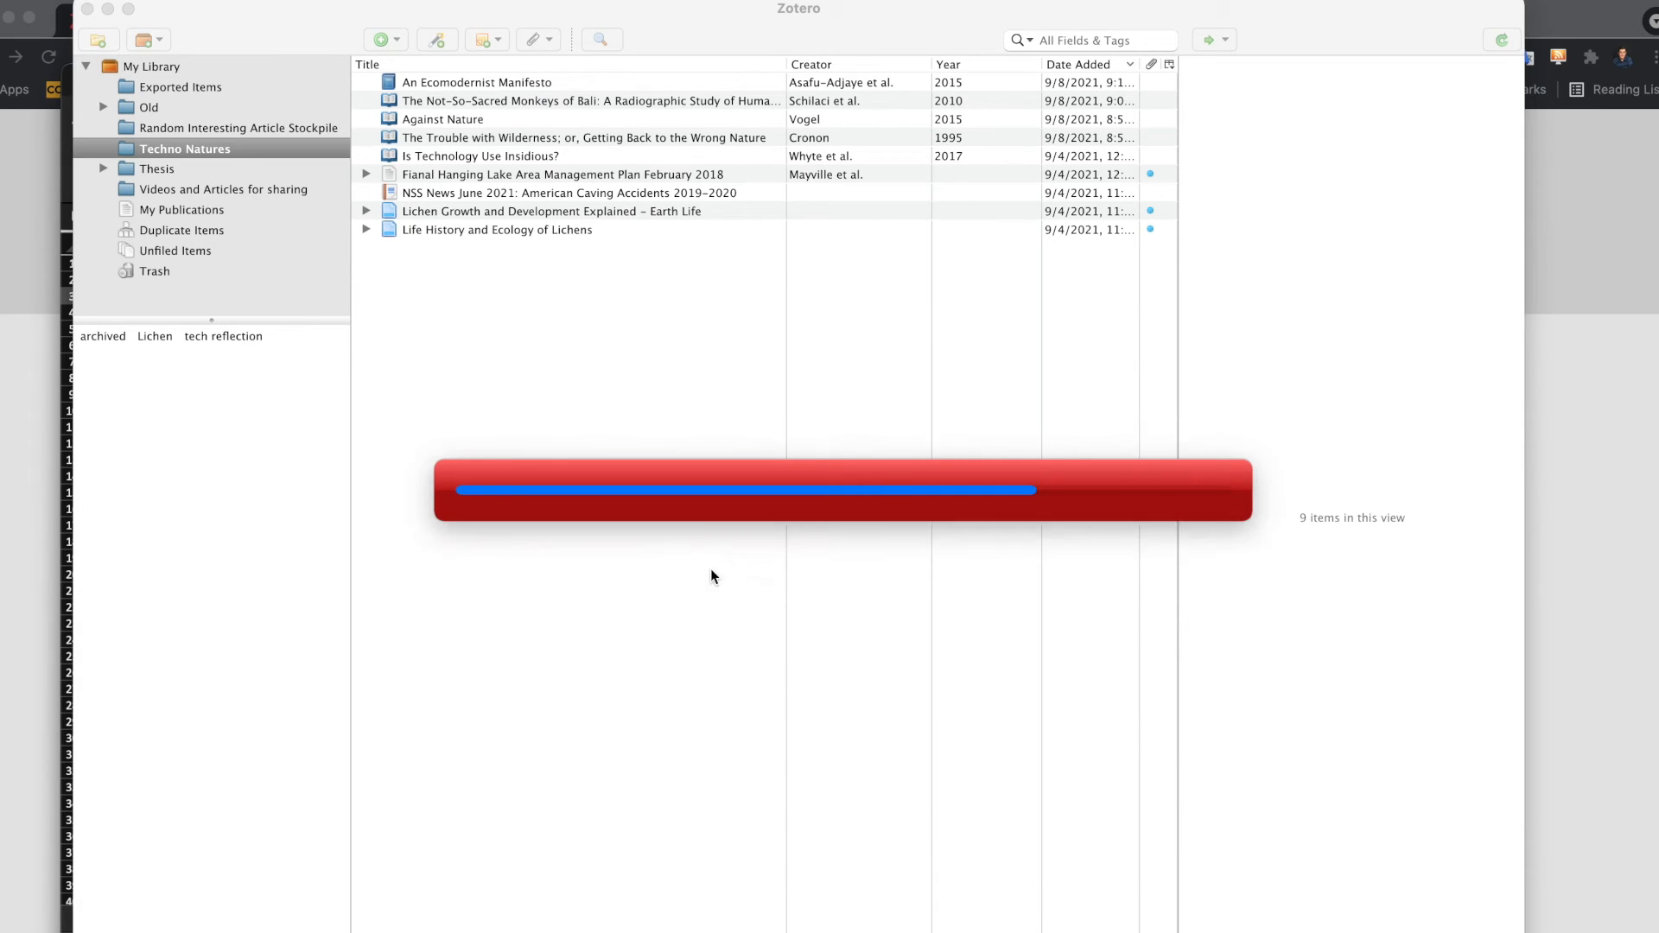
- Back in Zotero, copy the bibliography of all articles in the MIP literature Review collection
scroll(712, 568, "down", 10)
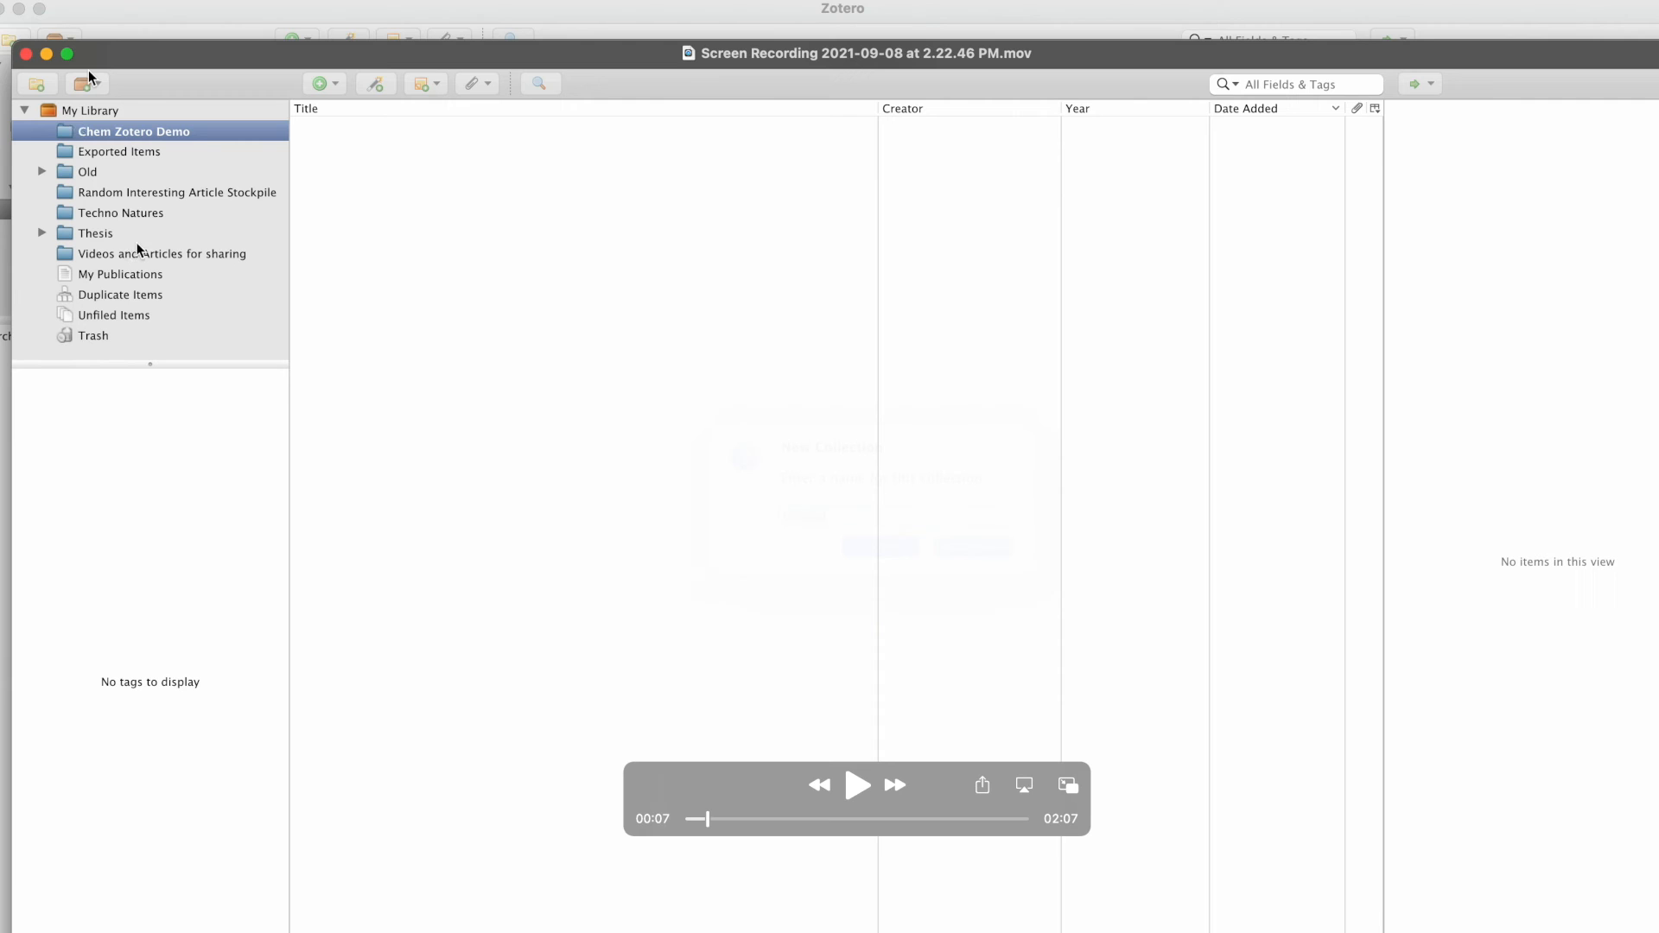
left_click(45, 54)
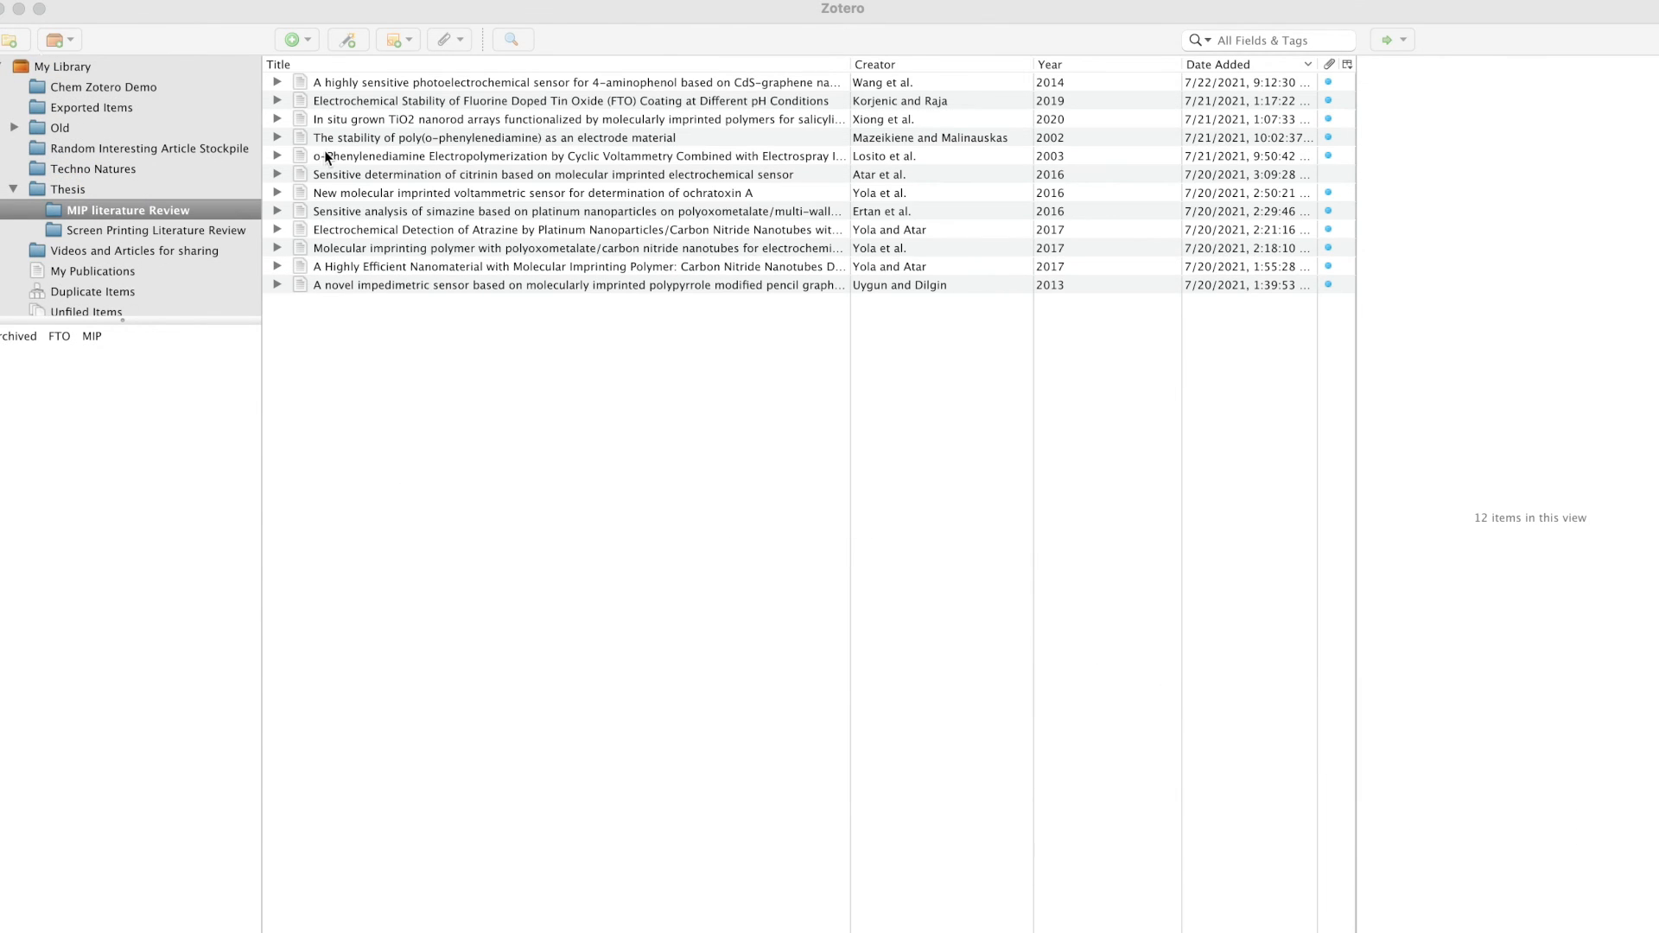
left_click(323, 80)
left_click(324, 82)
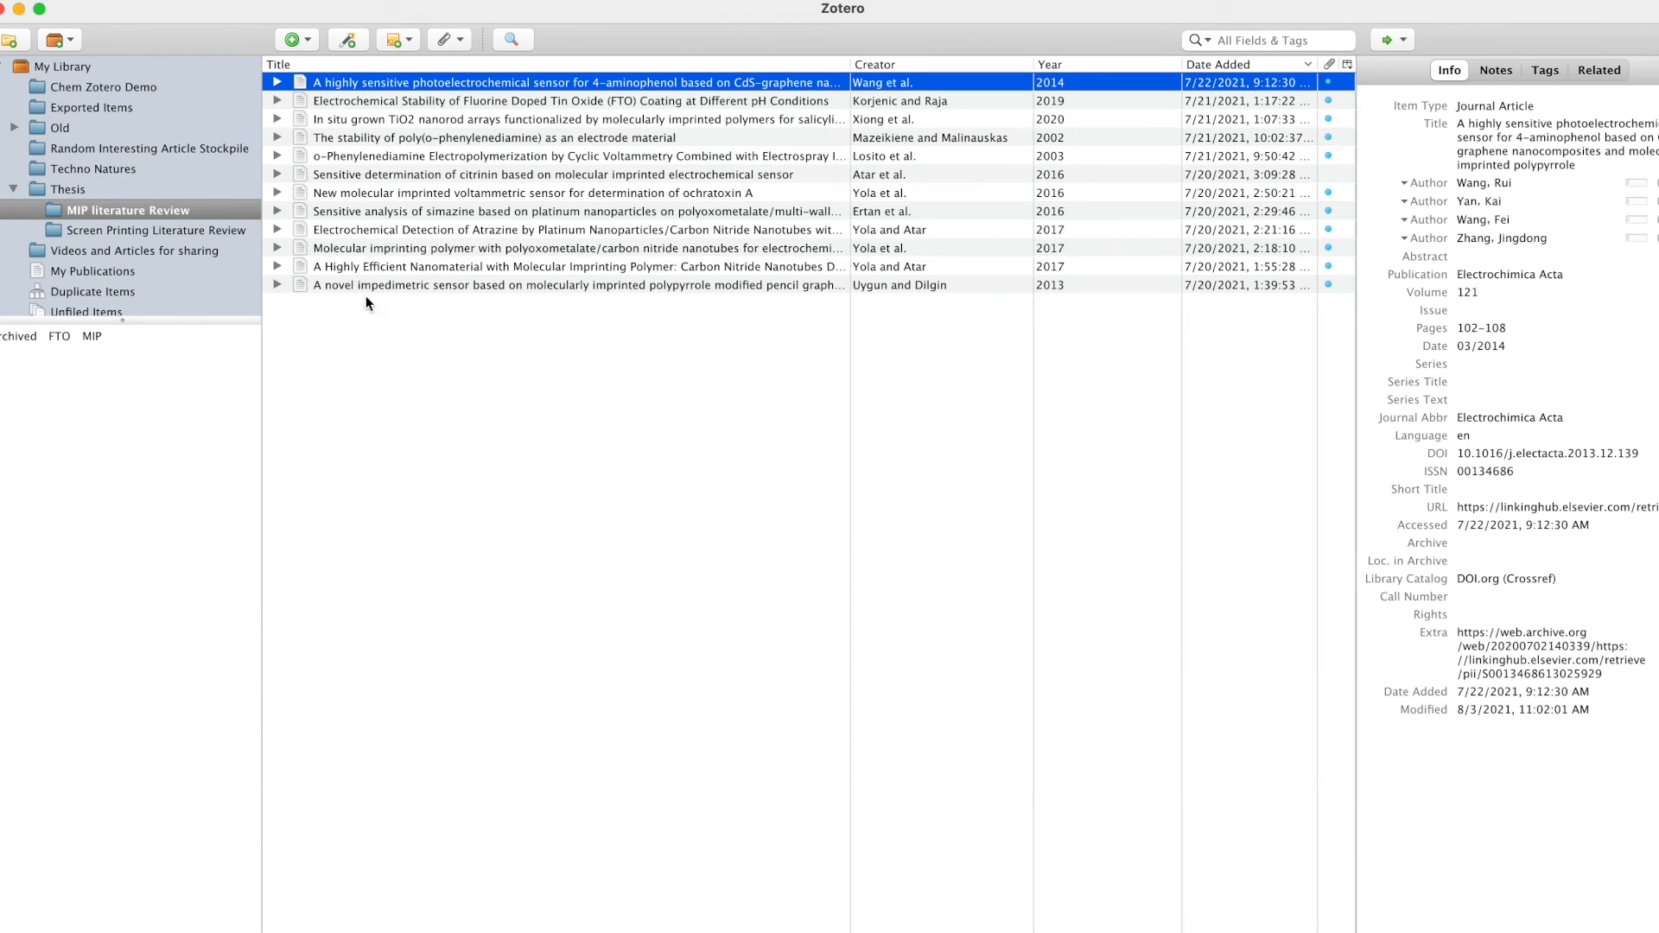
left_click(399, 285, "shift")
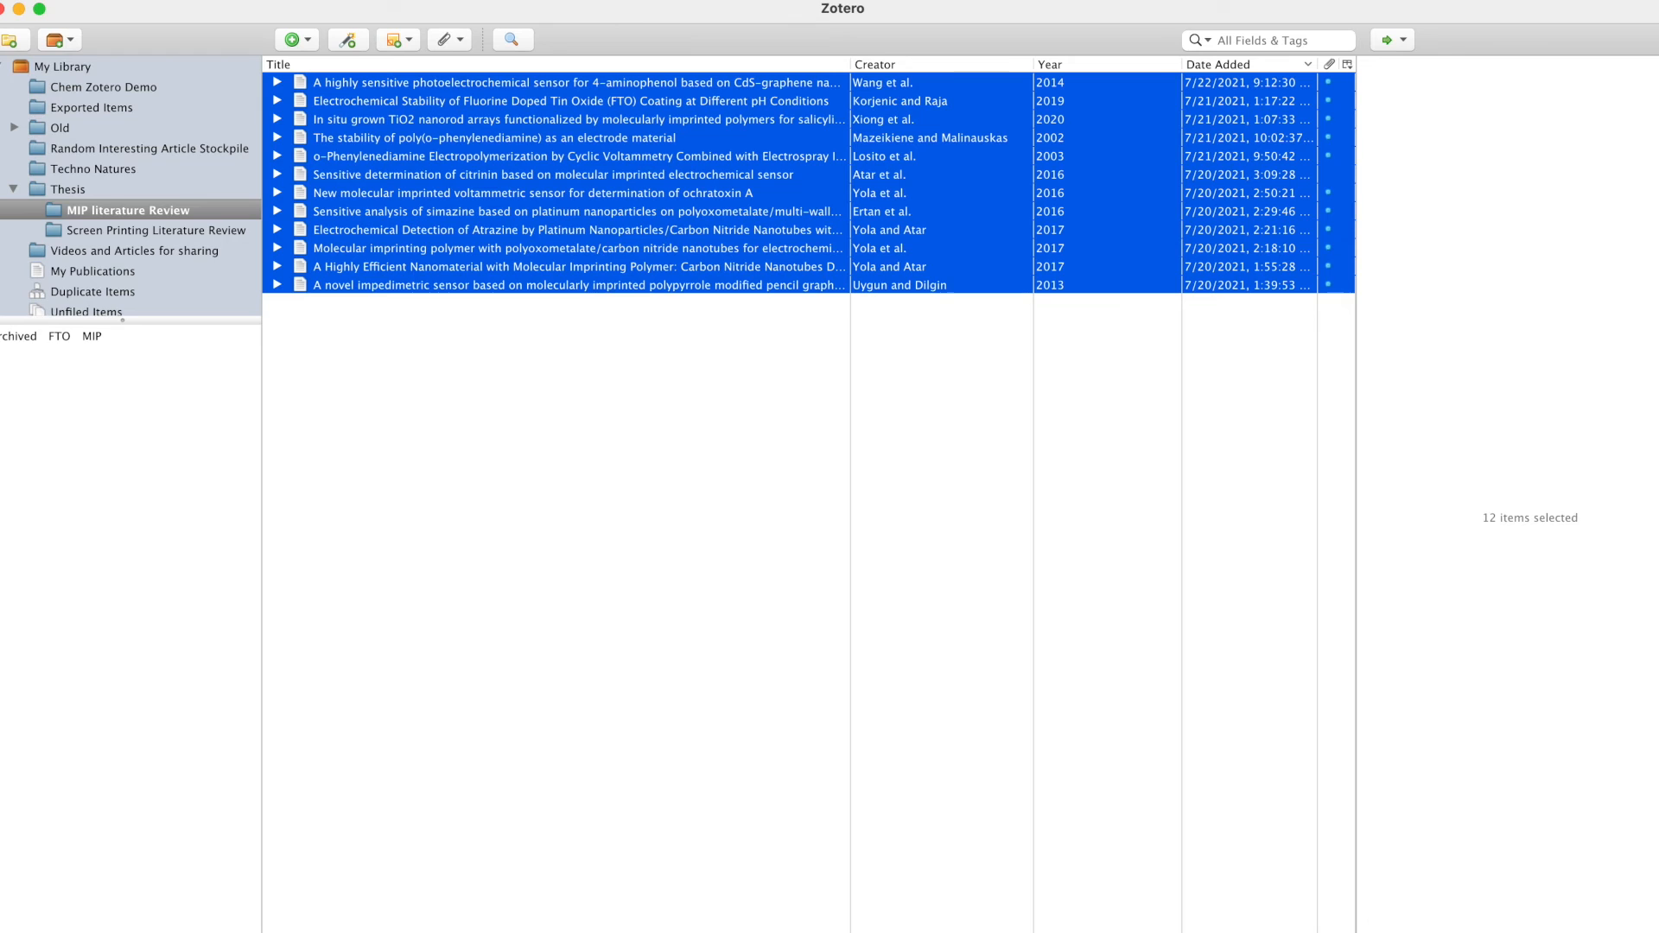
left_click(158, 0)
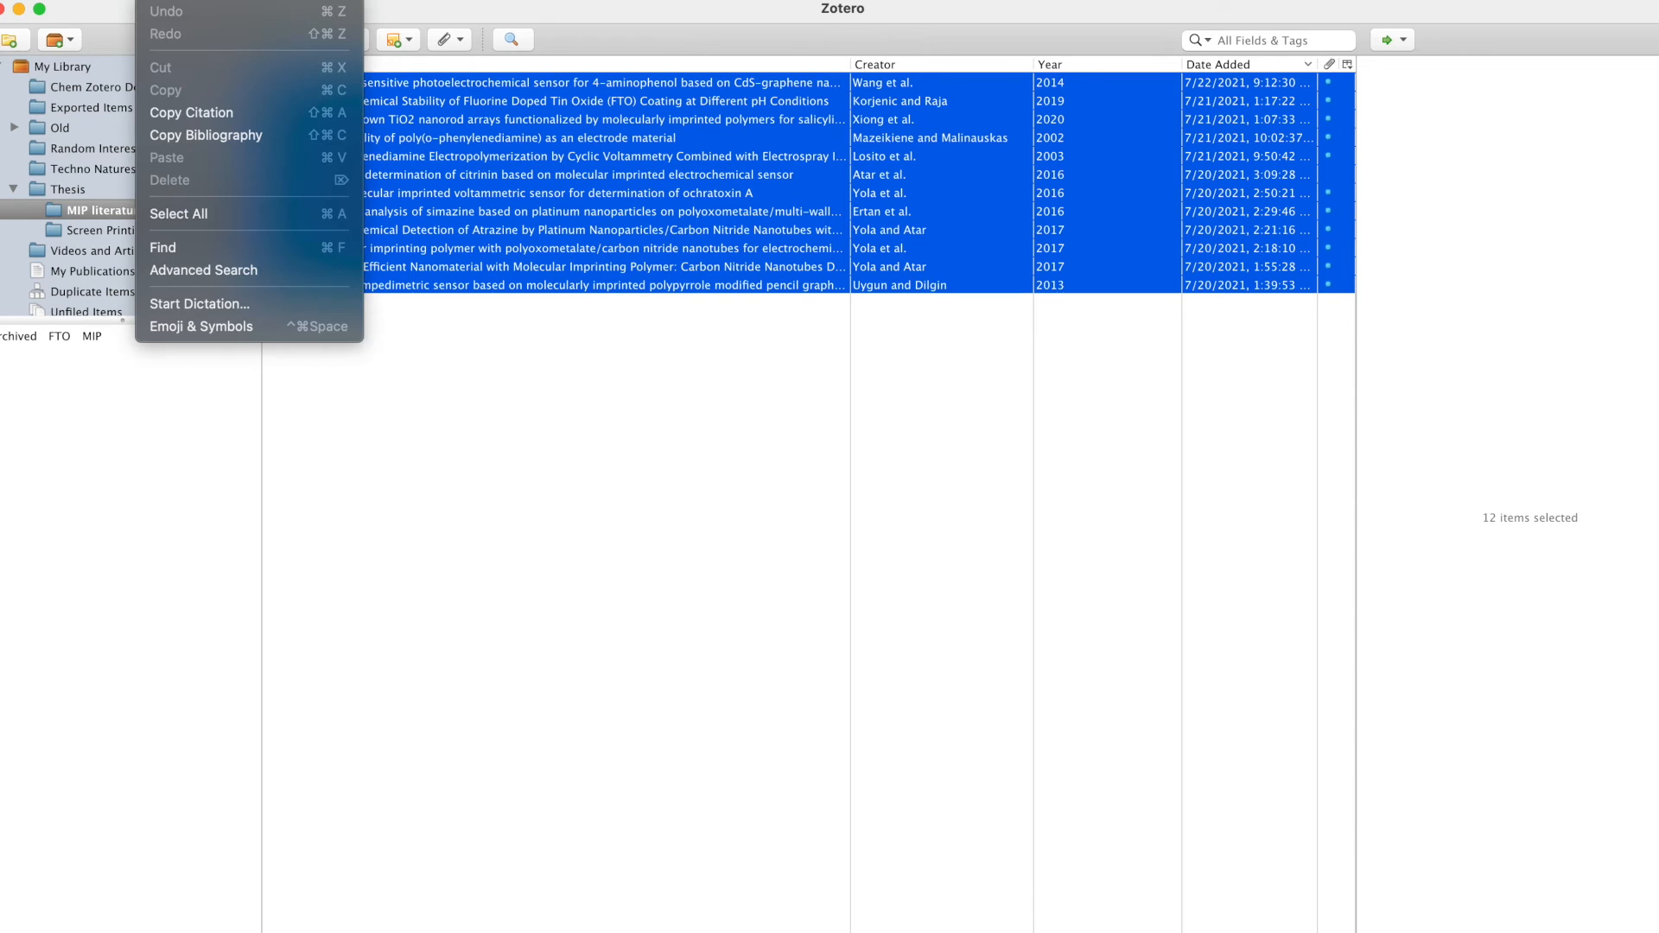
left_click(199, 136)
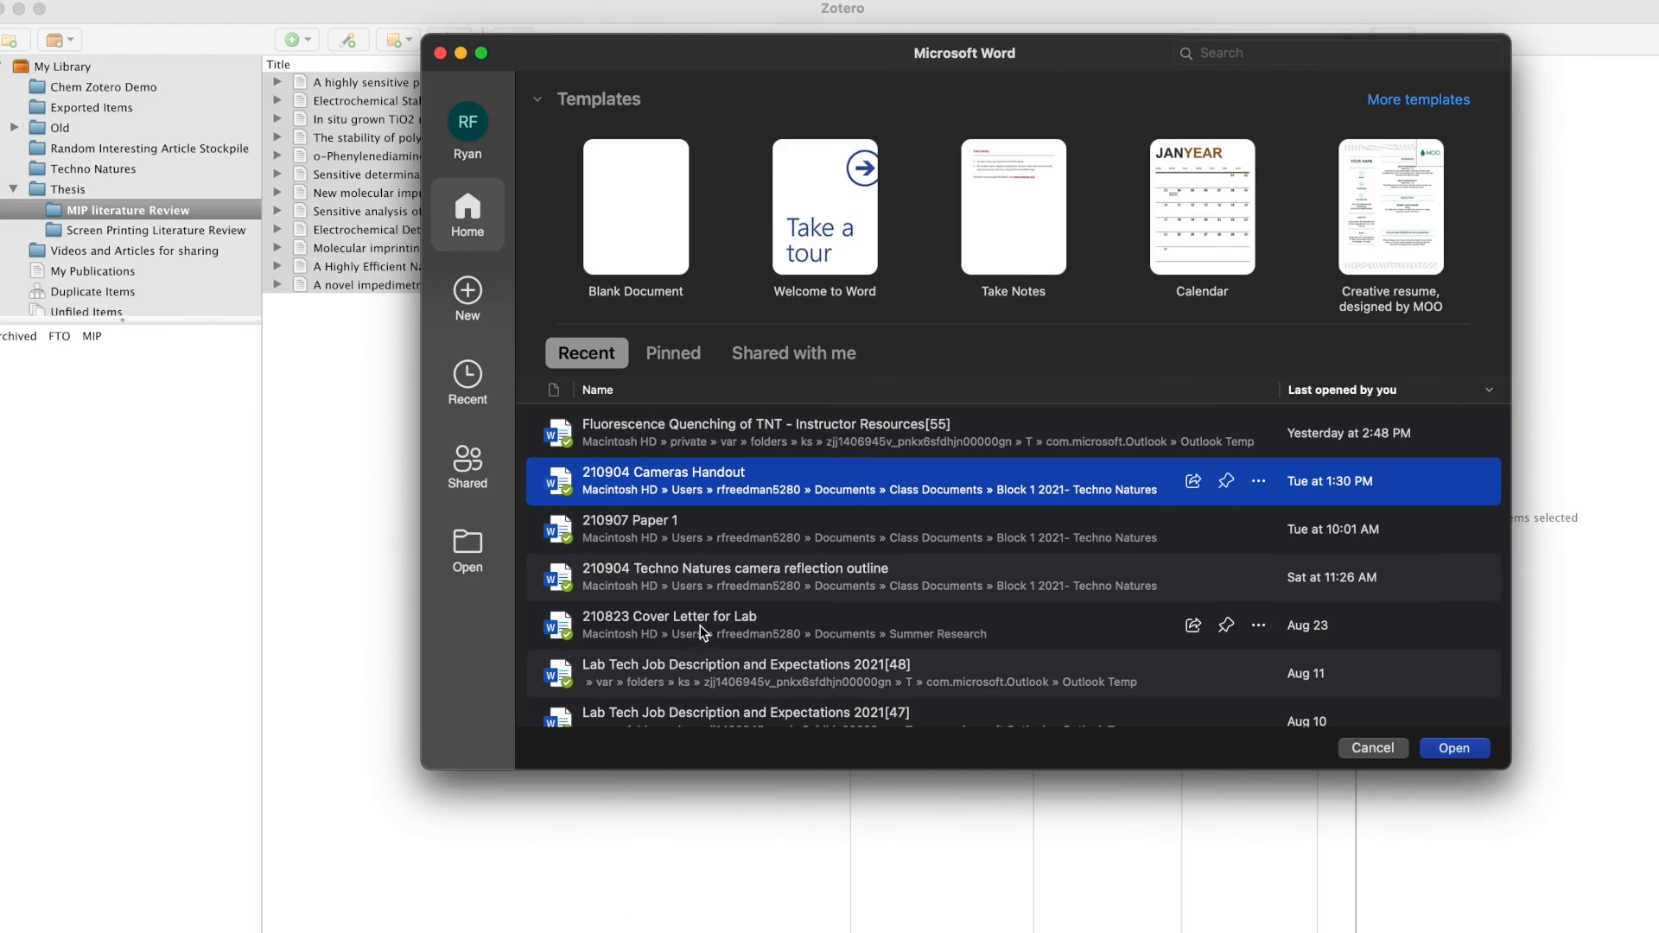
- Create a blank Word document, paste the copied bibliography into it, and close the document
double_click(593, 205)
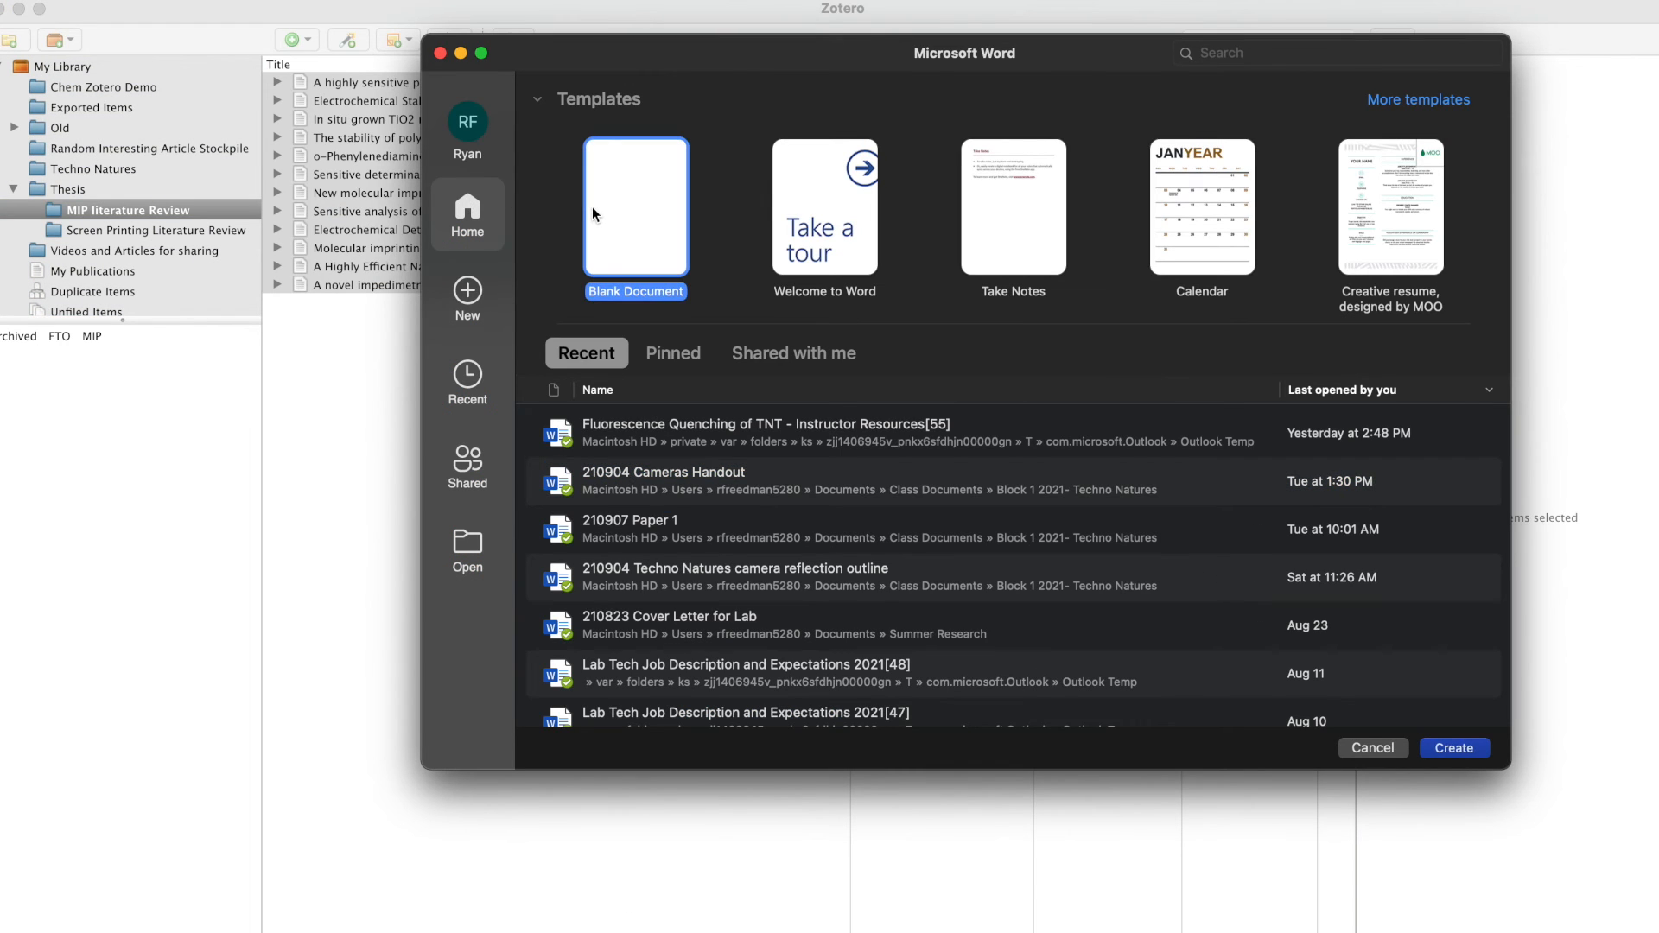
key("super+v")
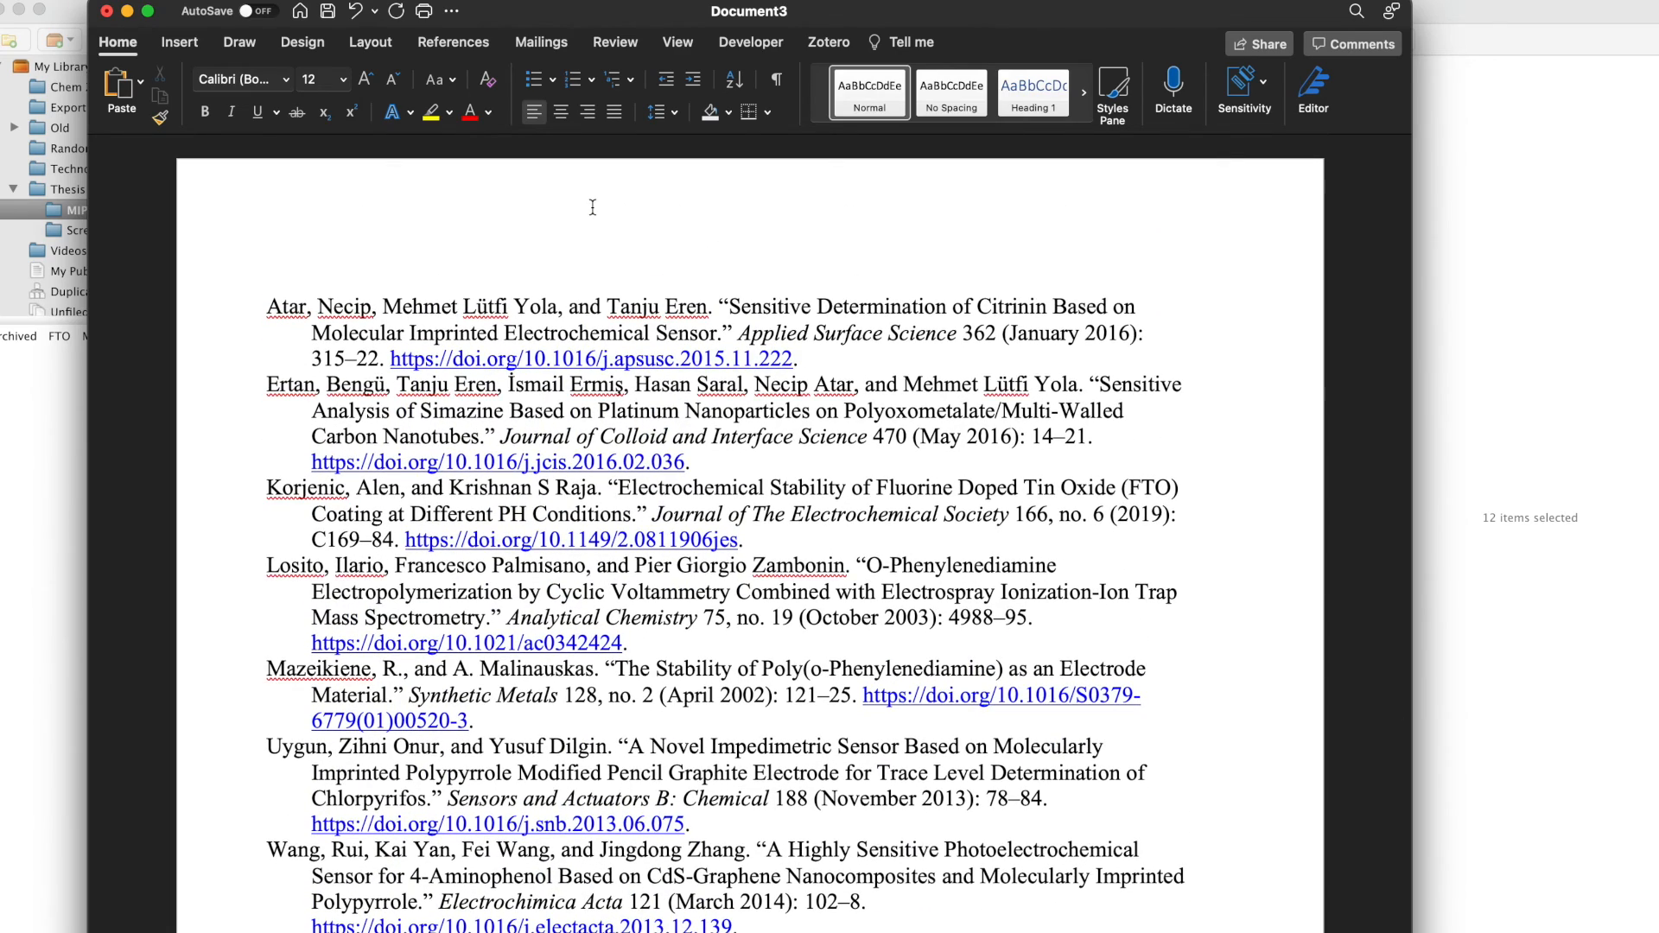
left_click(106, 10)
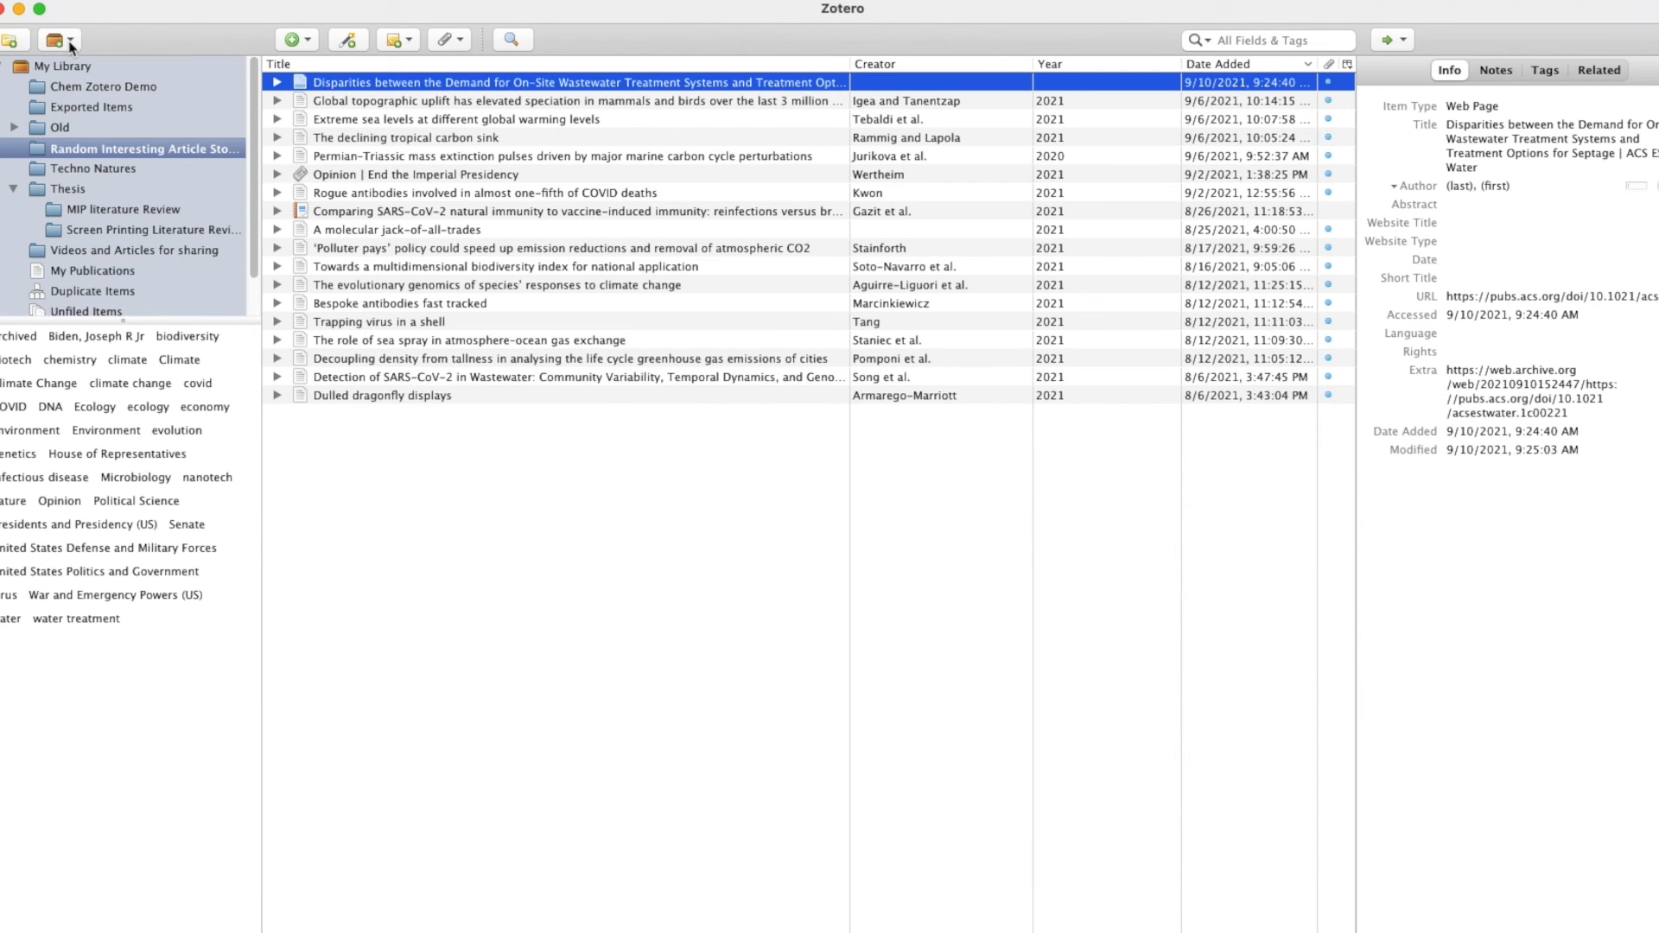
- Start exporting the whole Zotero library in RIS format with notes included
left_click(108, 0)
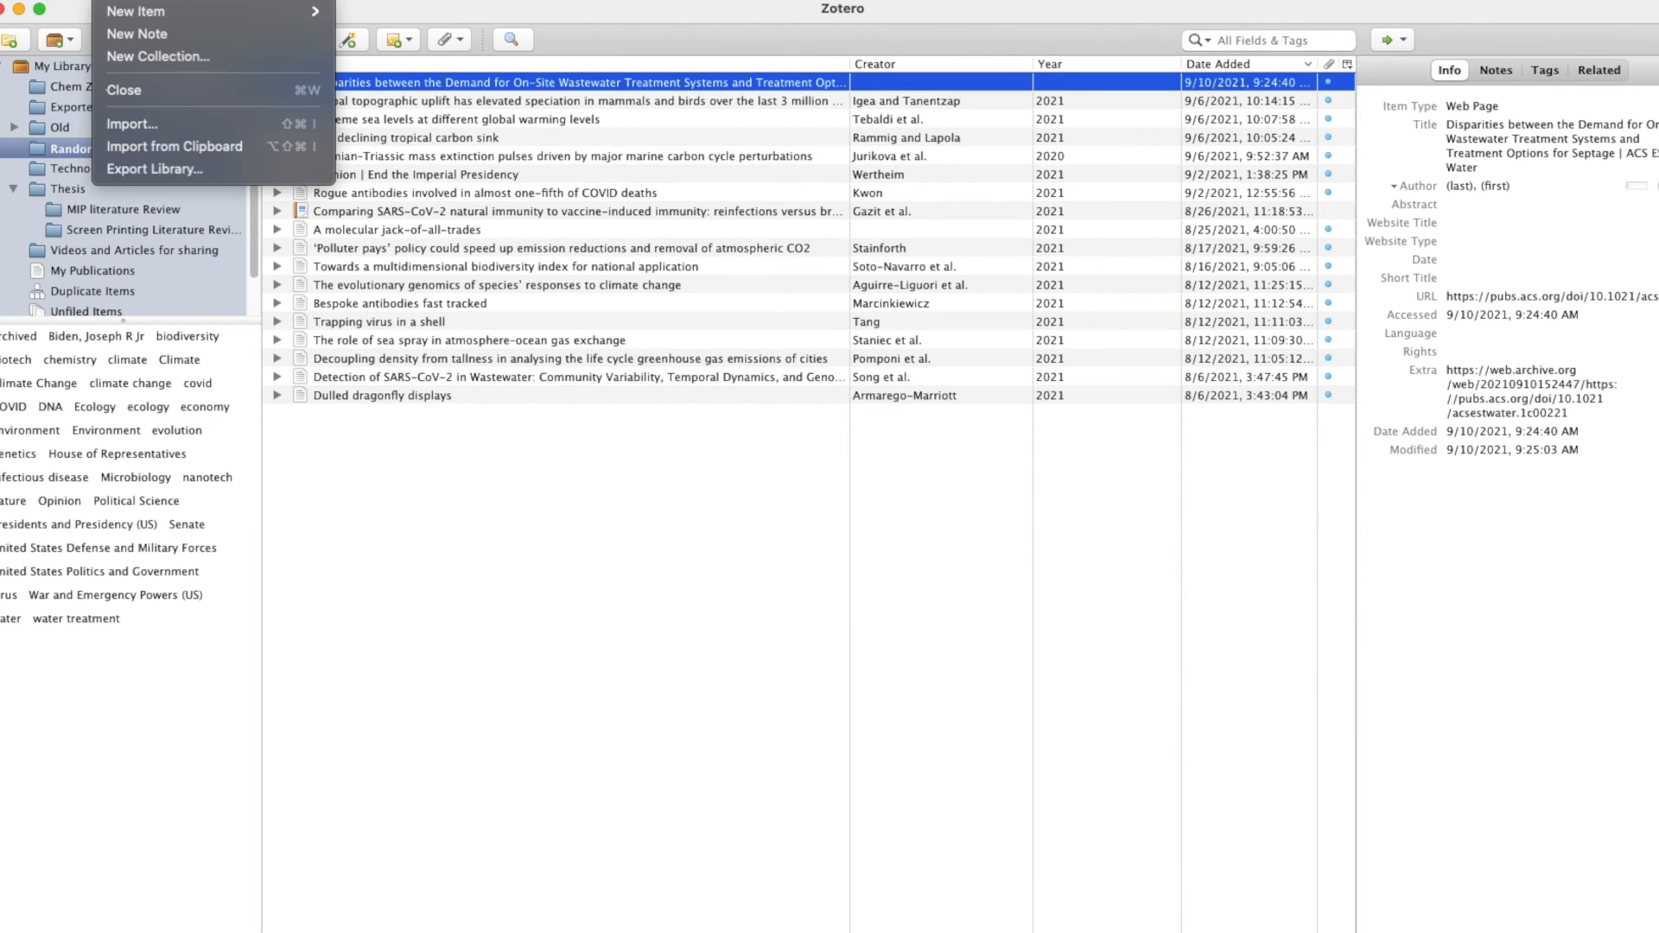
left_click(168, 168)
left_click(789, 415)
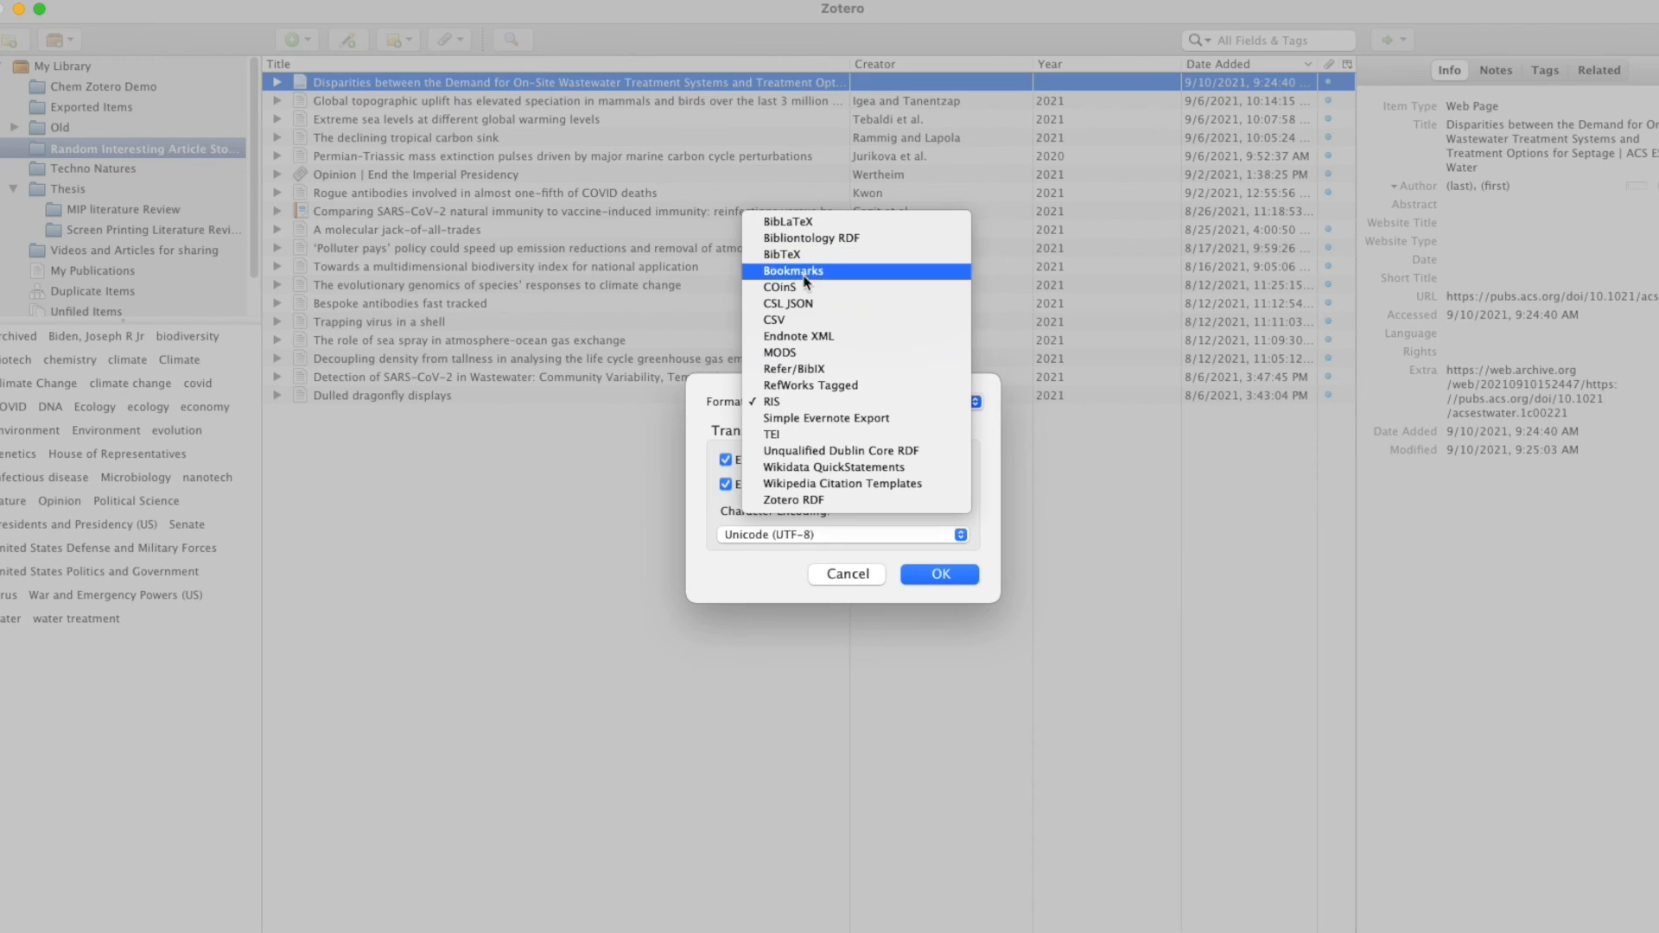
left_click(791, 405)
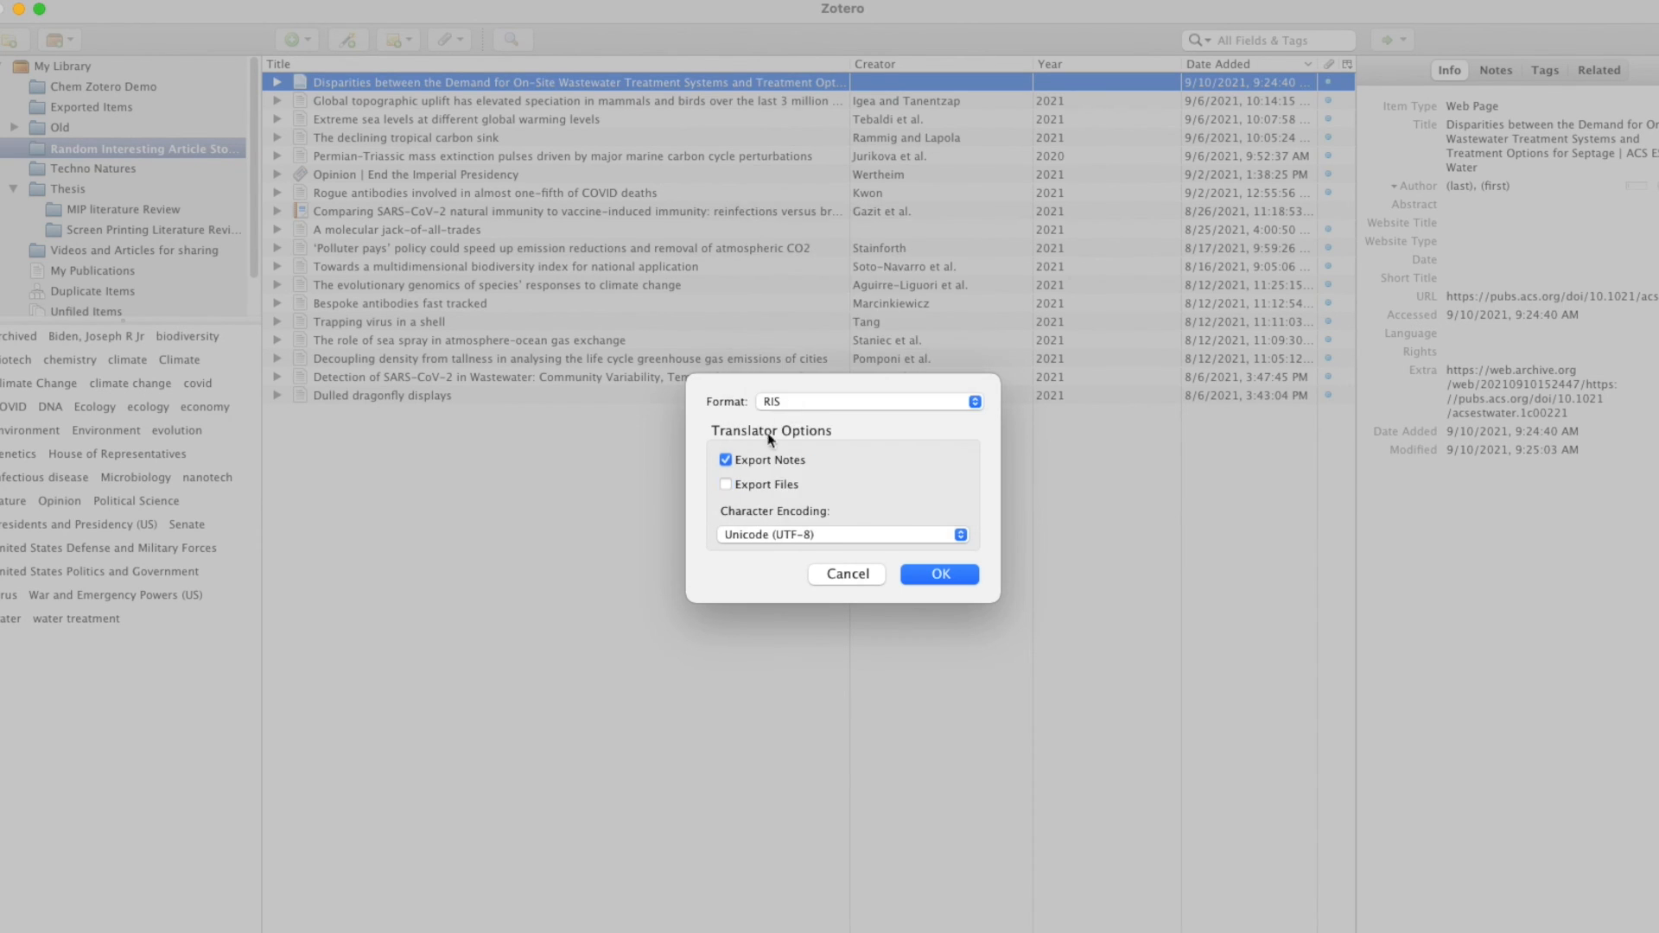
left_click(726, 486)
left_click(726, 485)
left_click(940, 576)
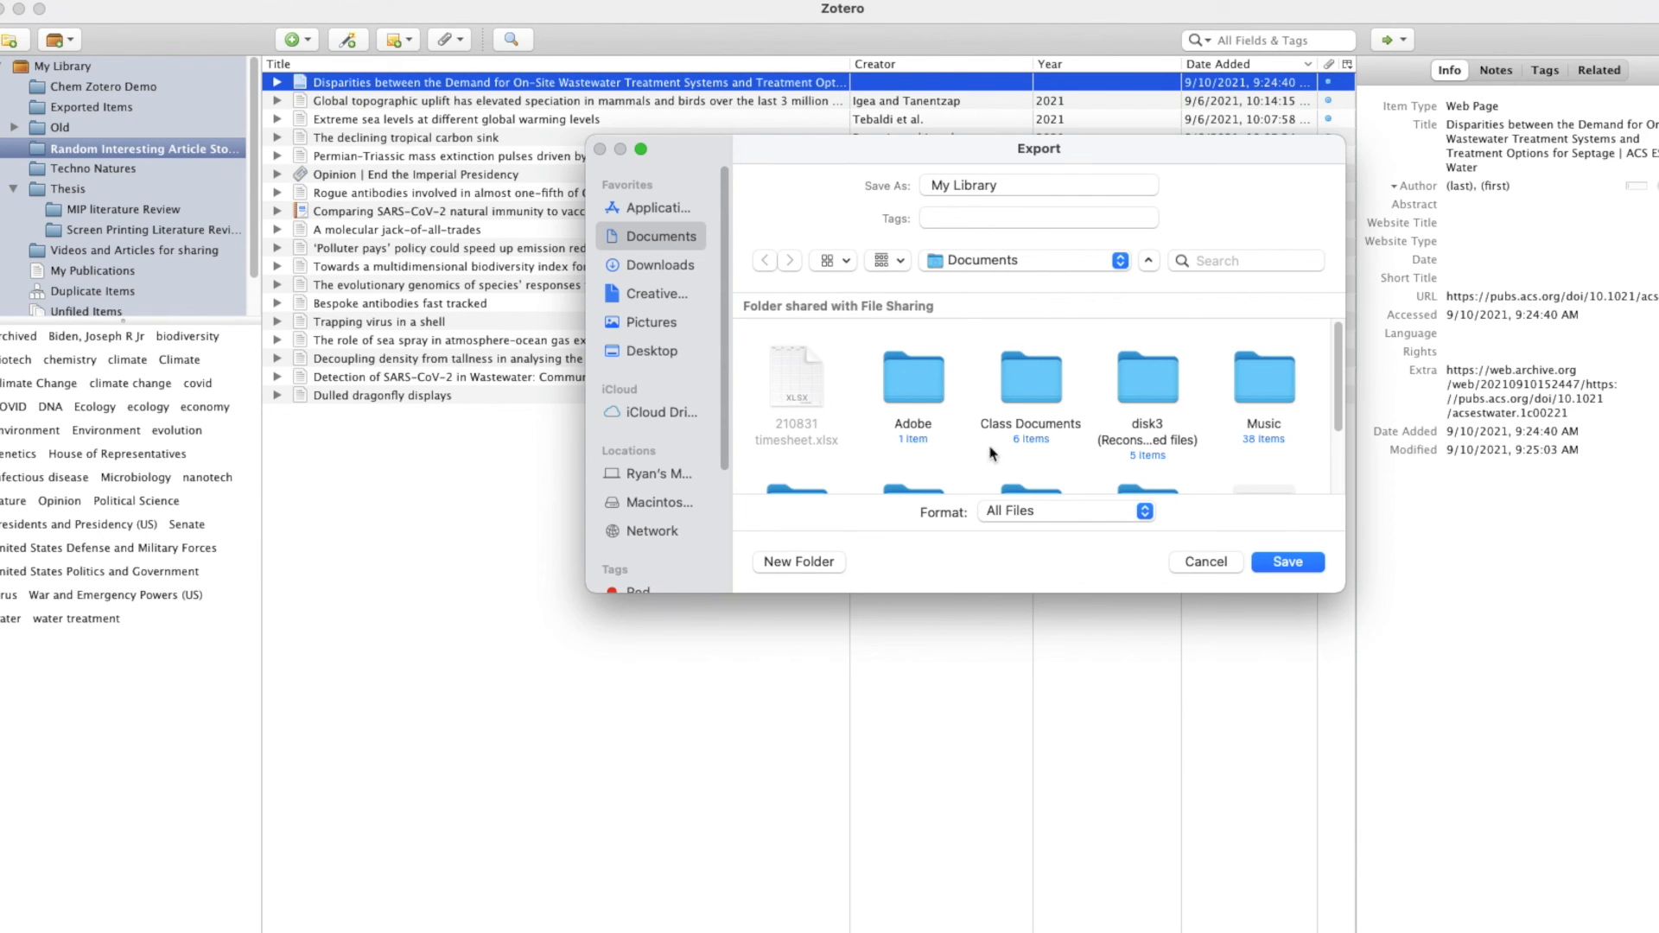
- Name the library export file 210910 Zotero Export for
left_click(1011, 184)
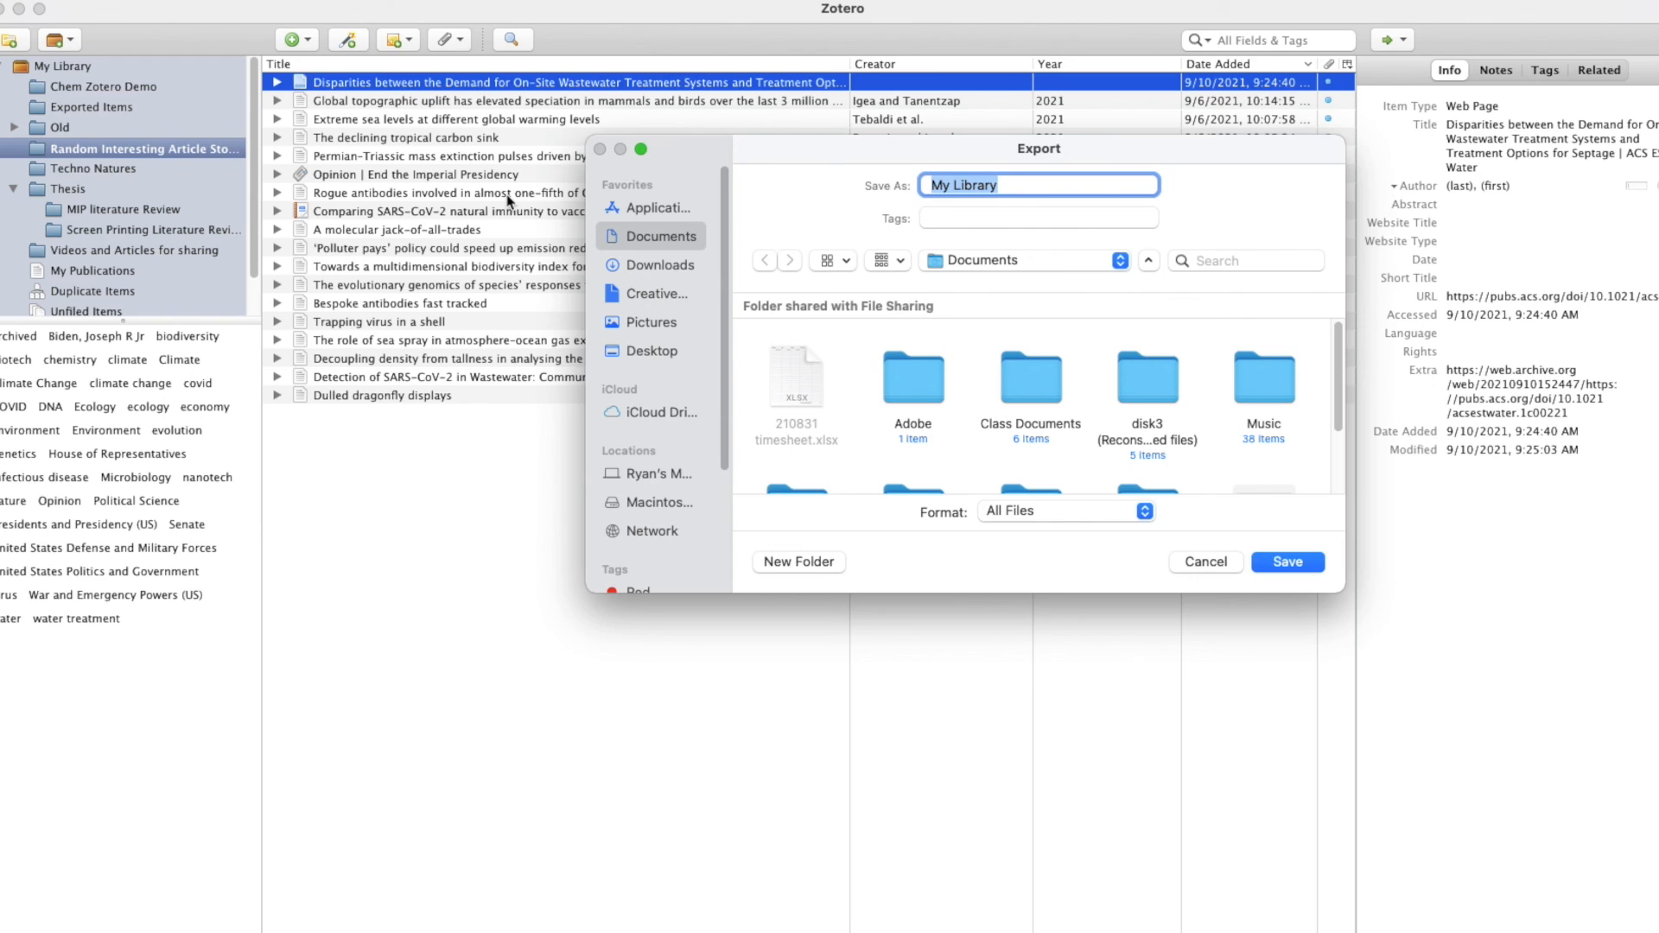
type("210910 Zotero")
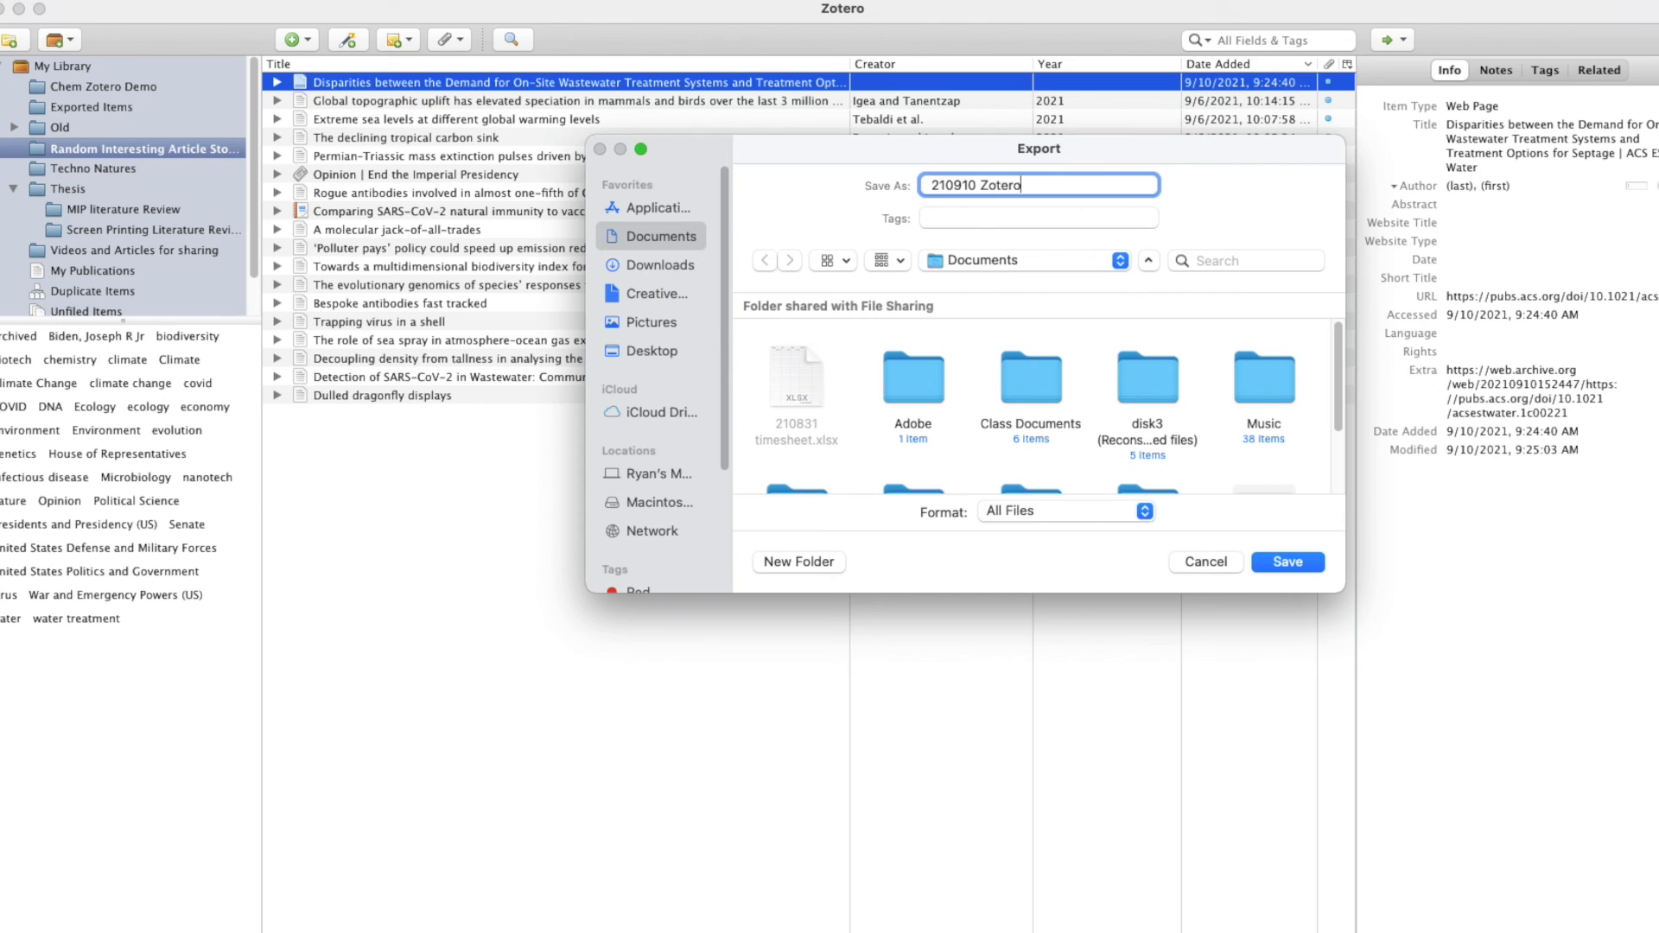
type(" Export for CH32")
key("BackSpace")
key("BackSpace")
key("BackSpace")
key("BackSpace")
key("BackSpace")
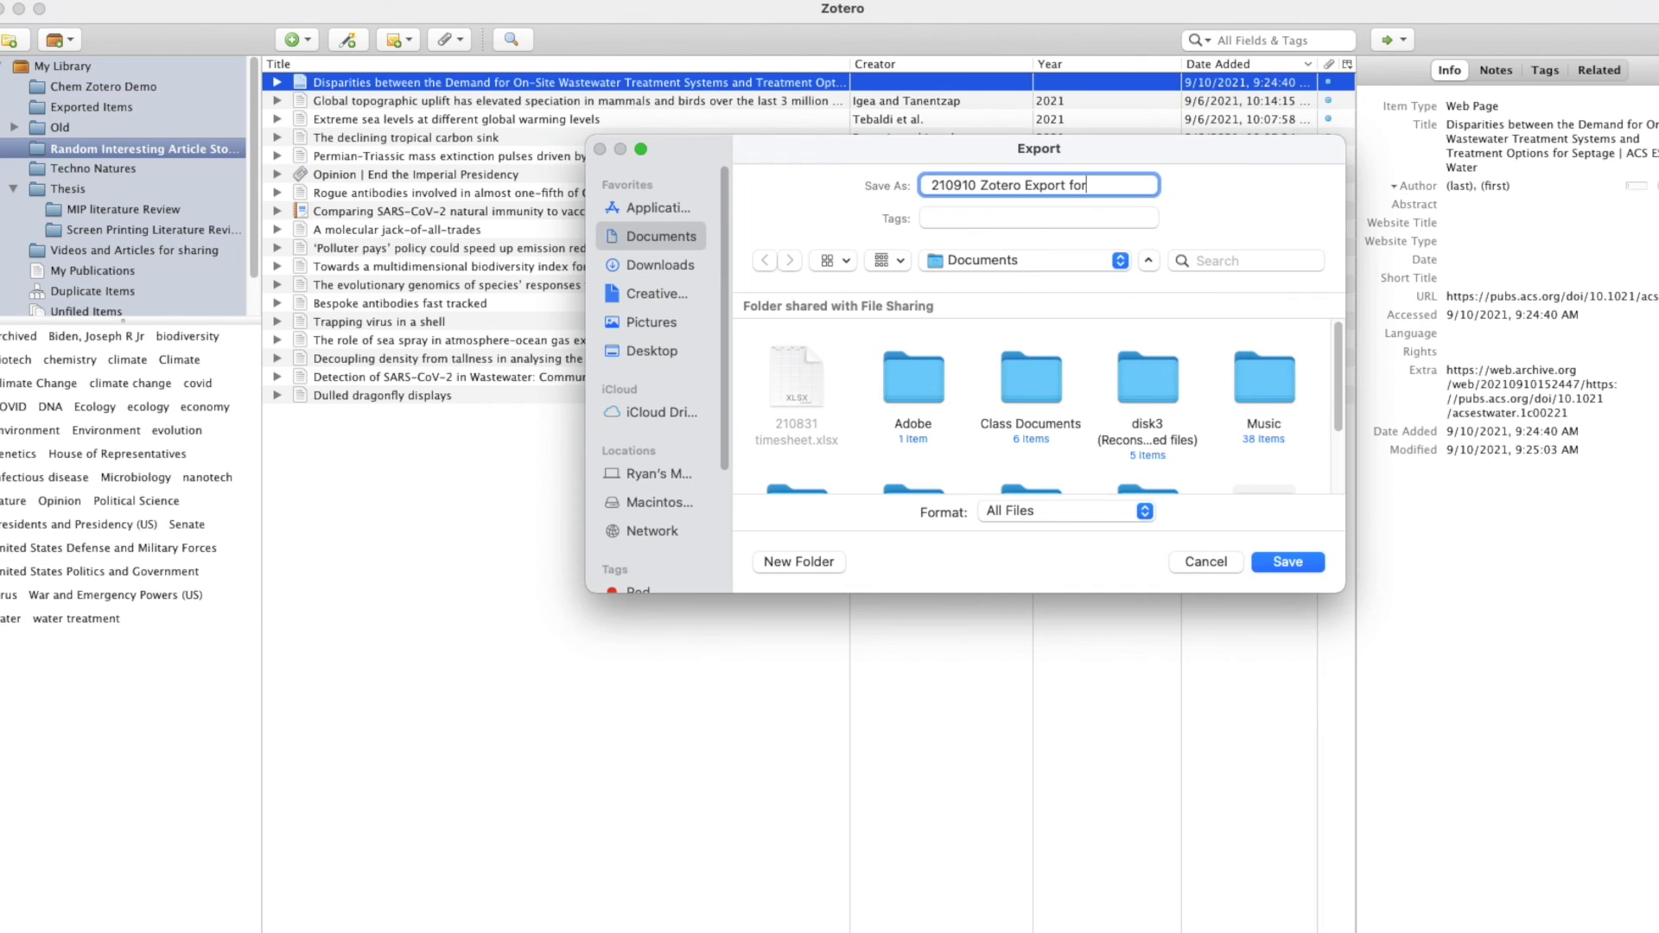